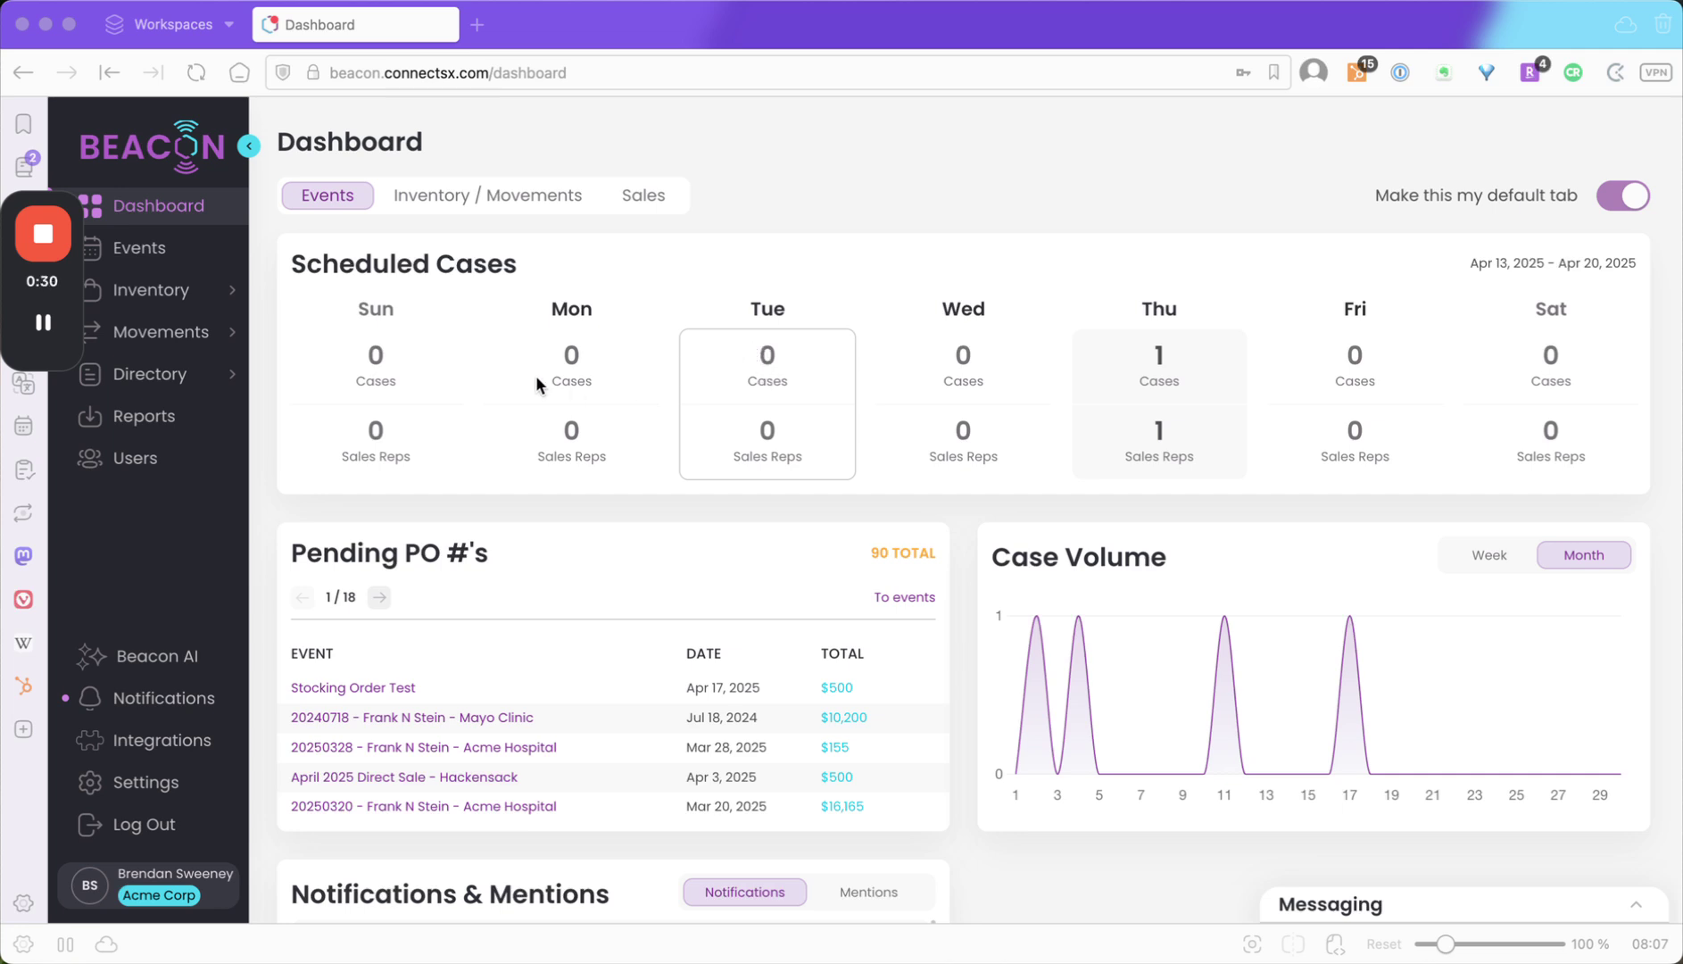
Open the list of all inventory devices.
click(141, 248)
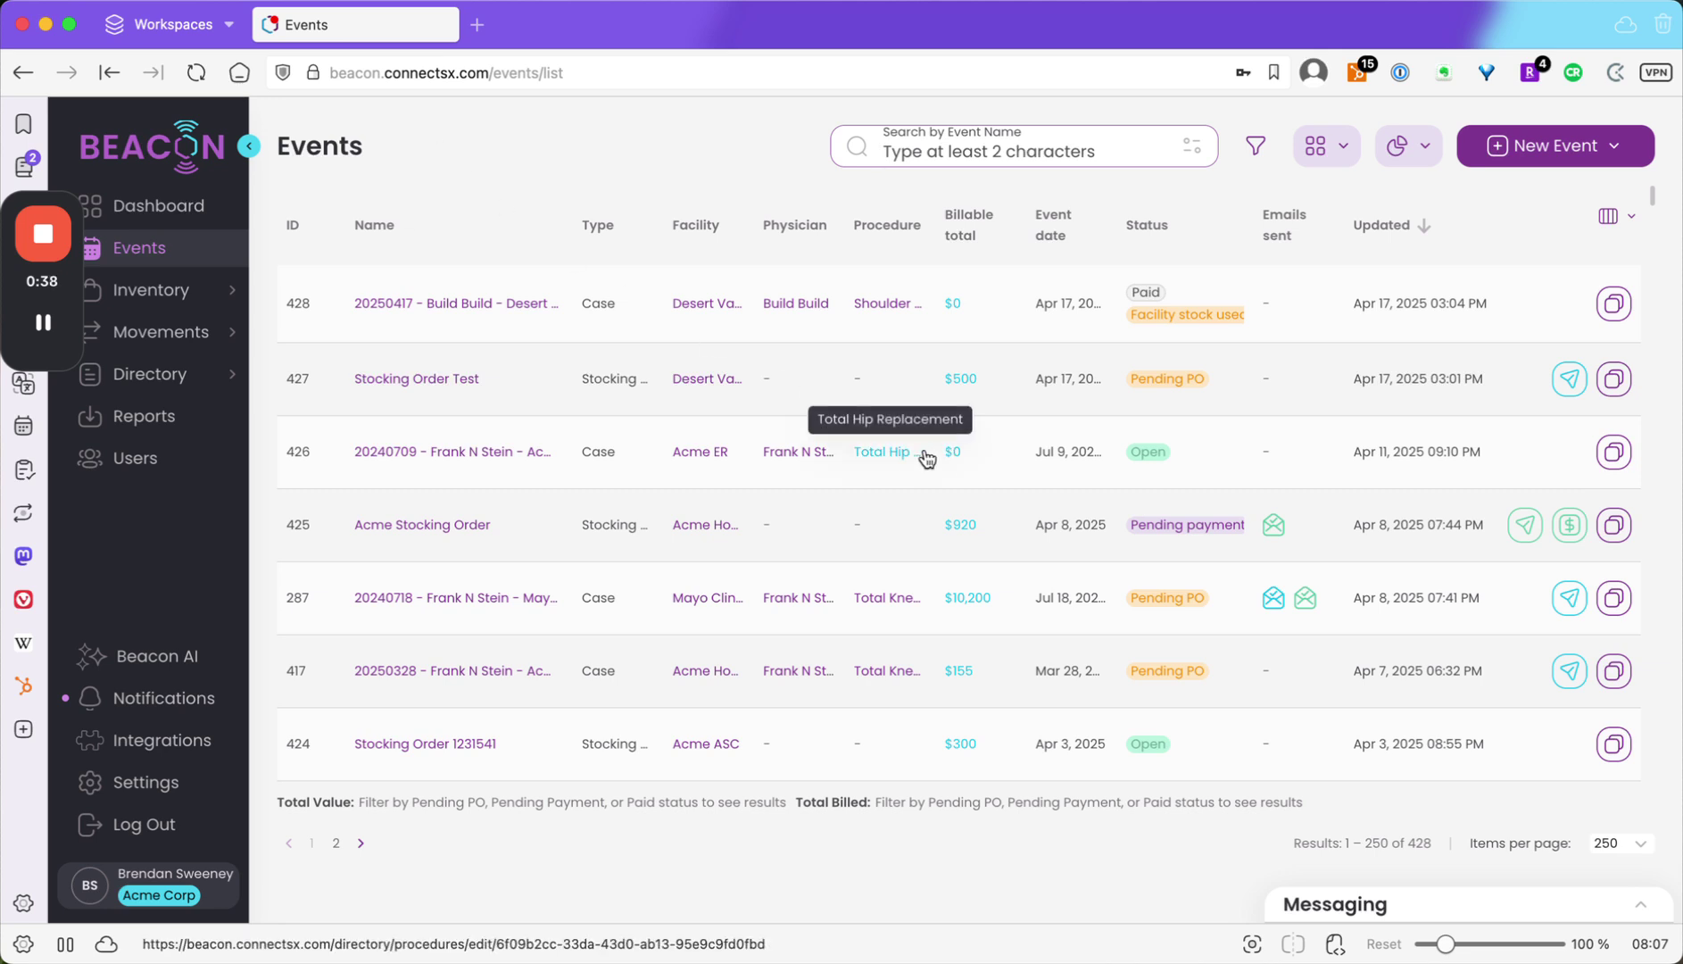
click(130, 290)
click(145, 319)
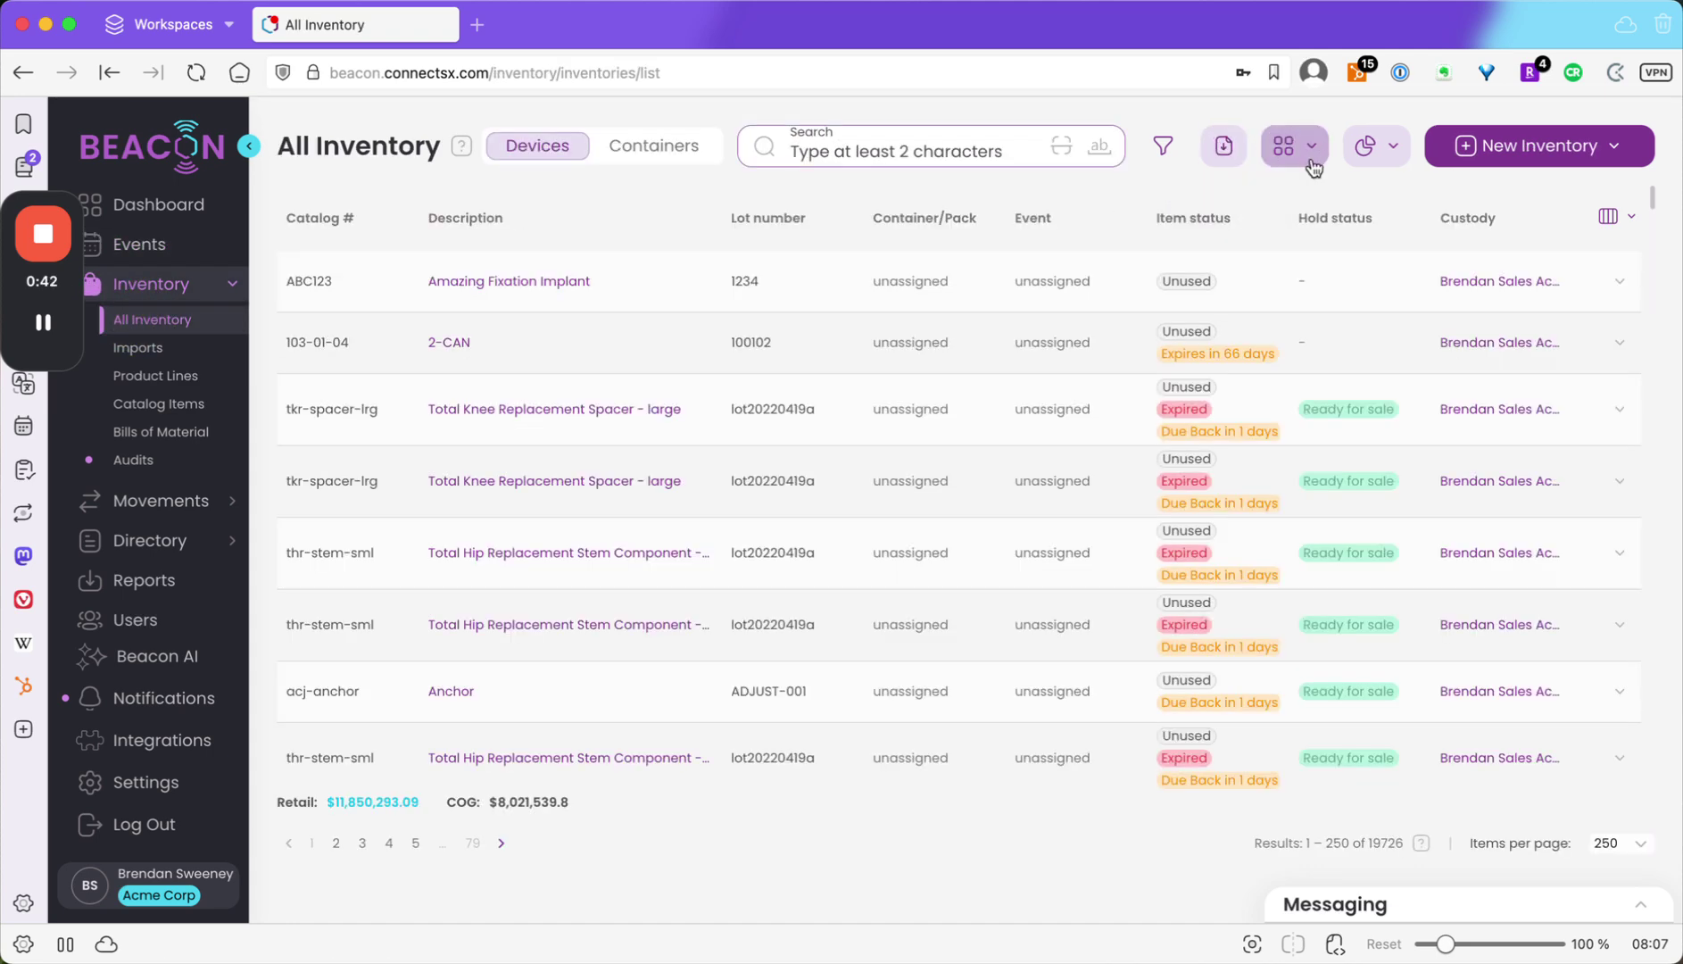
Filter the inventory list by the Facility stock status and look through the matching devices.
click(1162, 144)
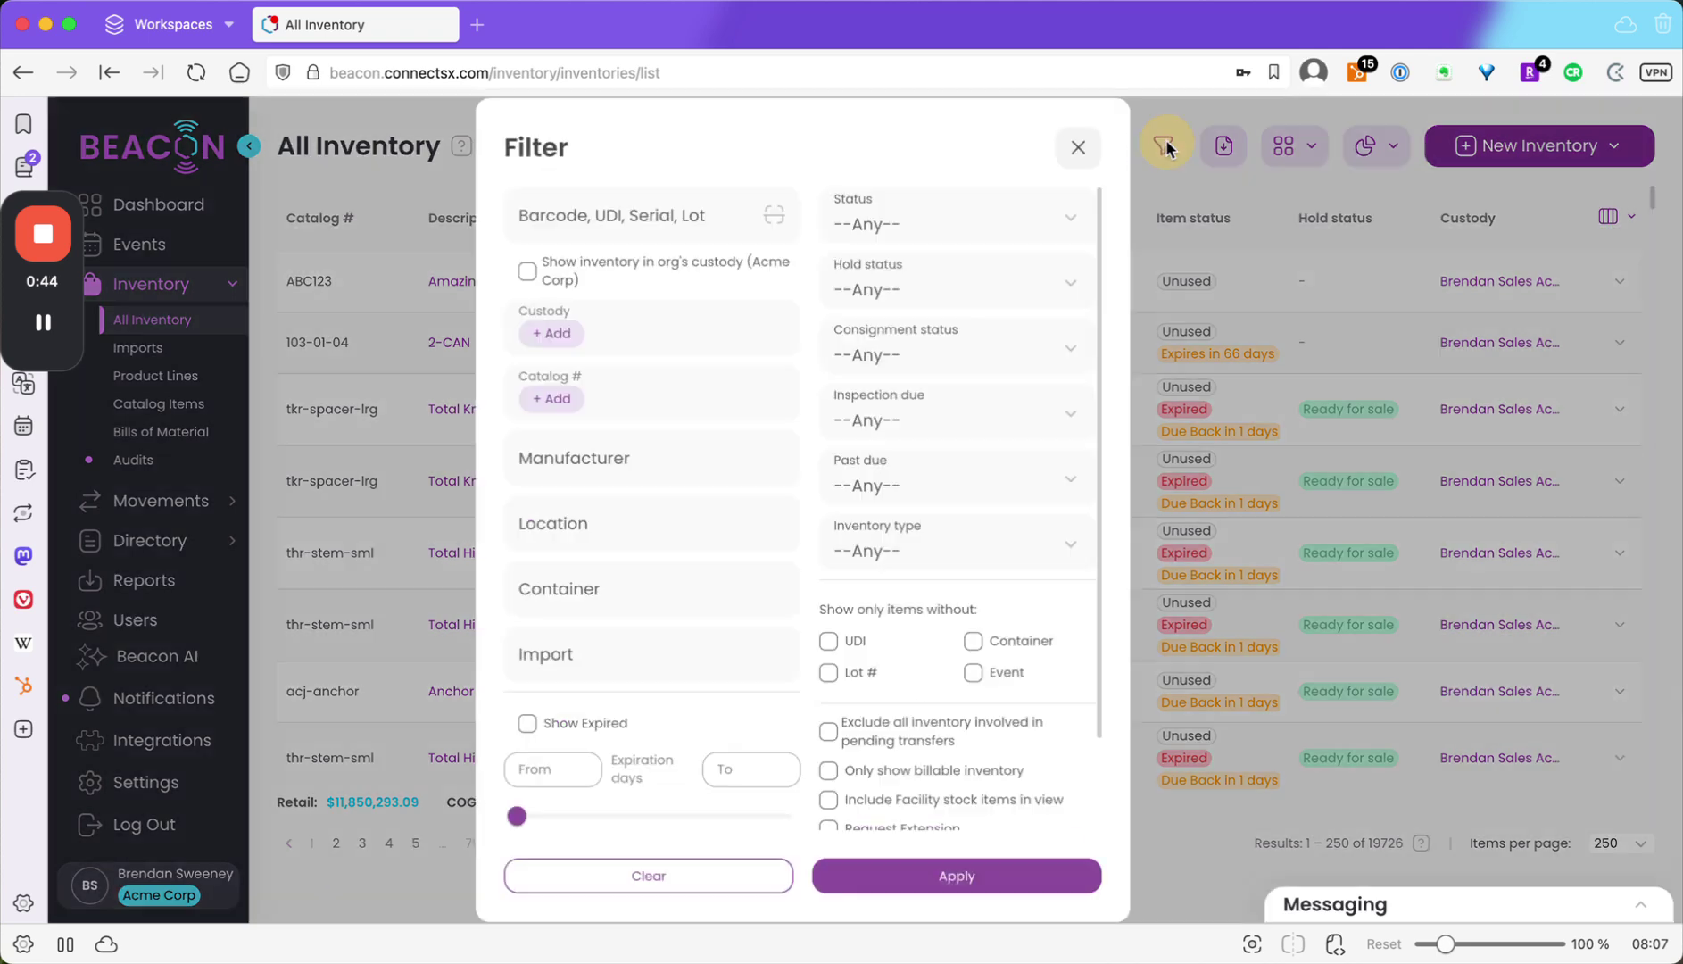
scroll(766, 666, down, 3)
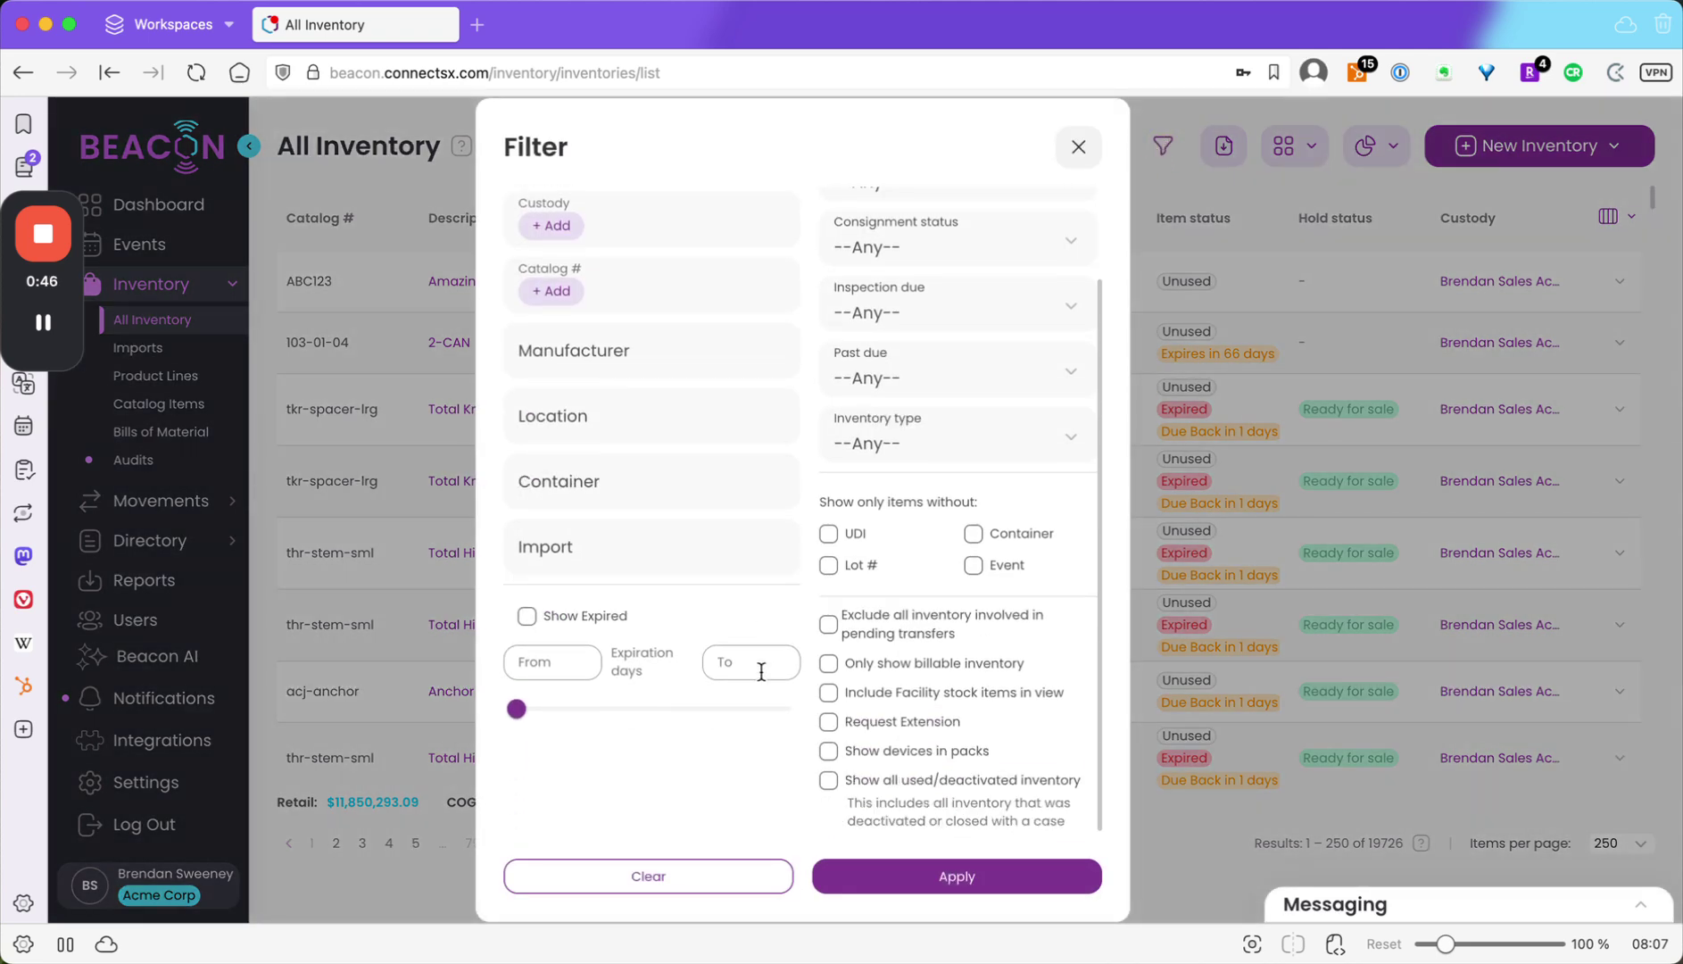
scroll(806, 658, up, 3)
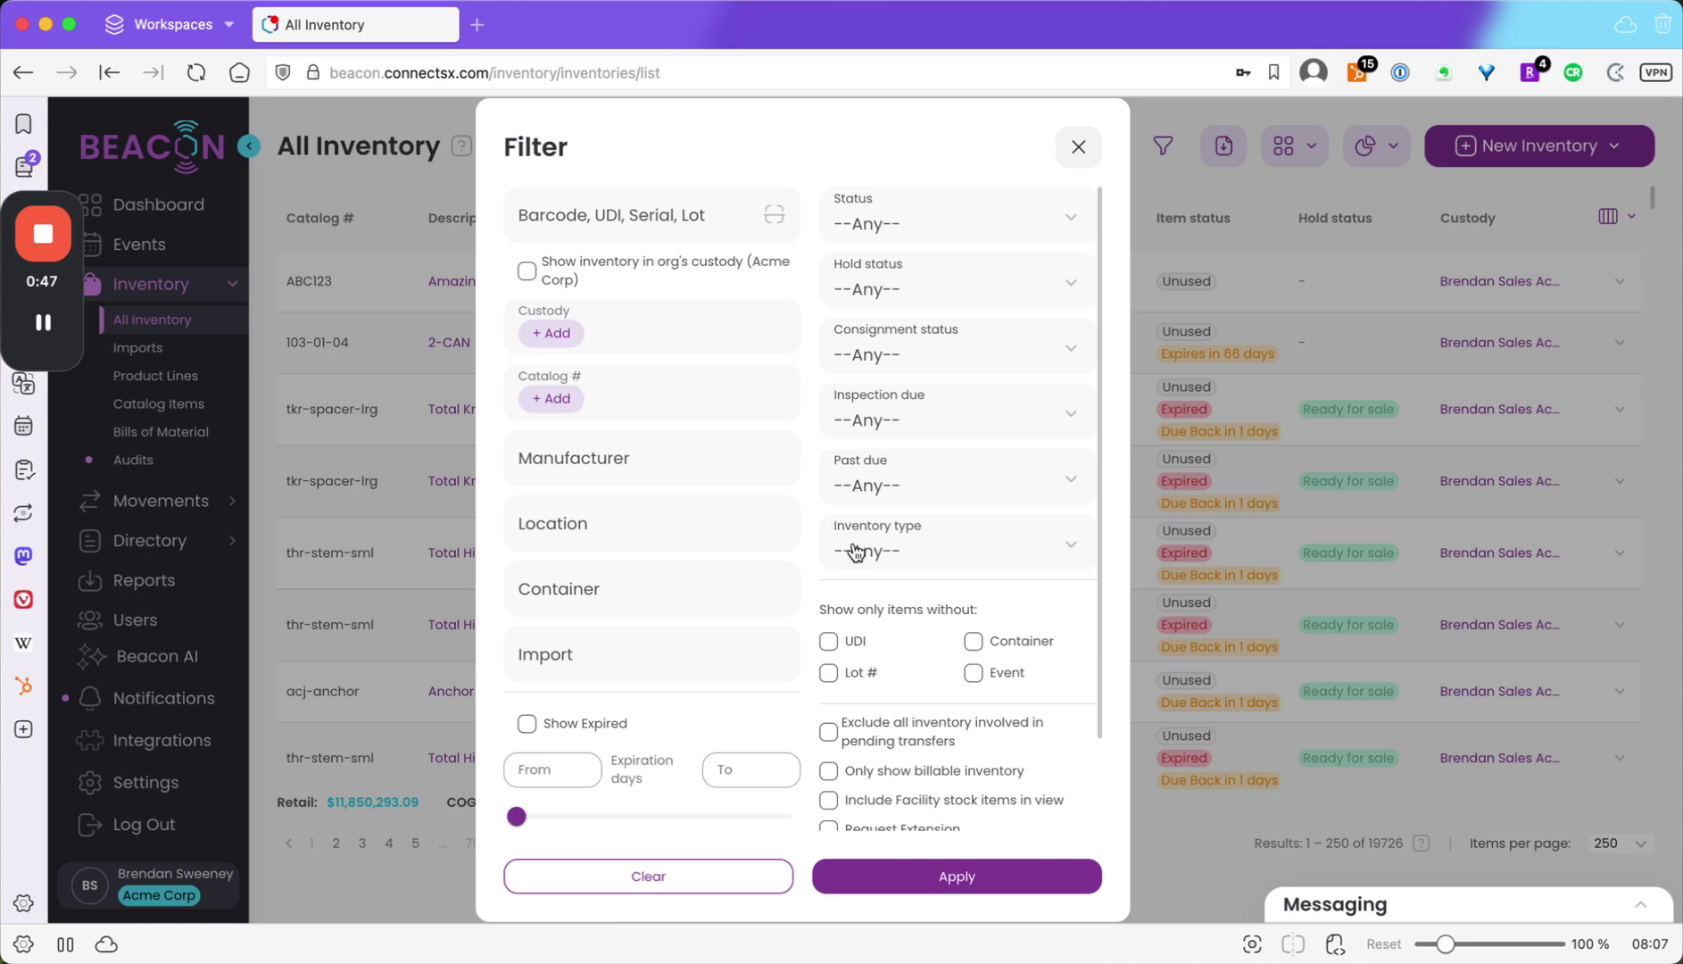
click(931, 219)
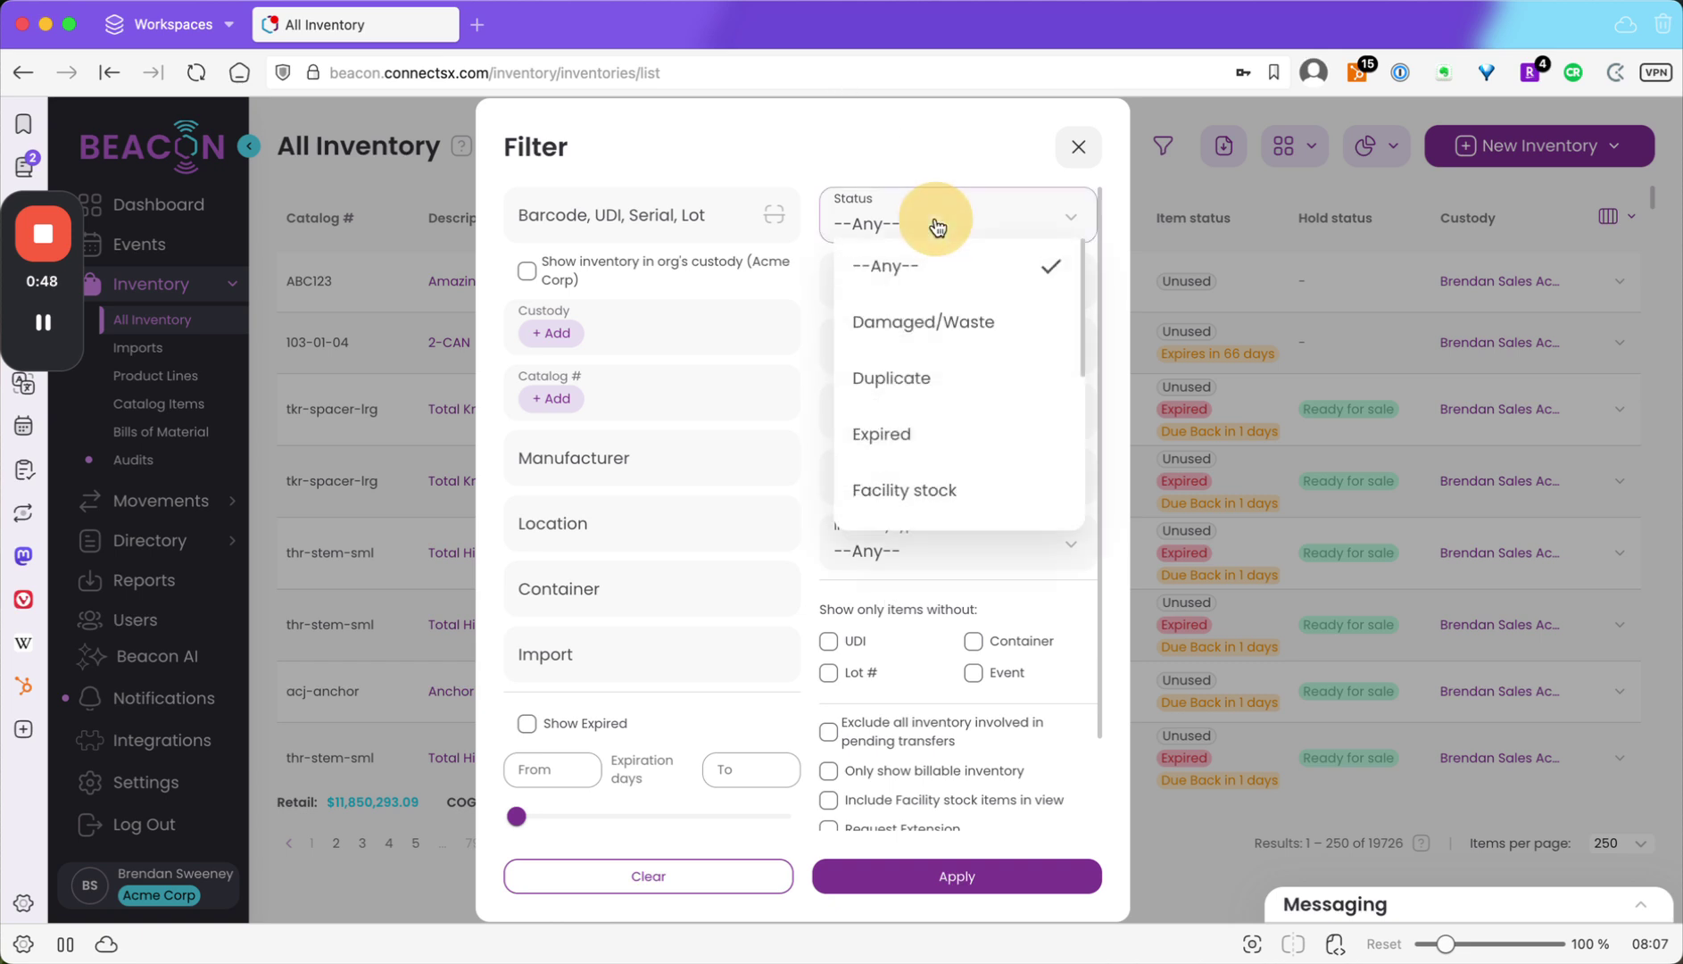
click(955, 490)
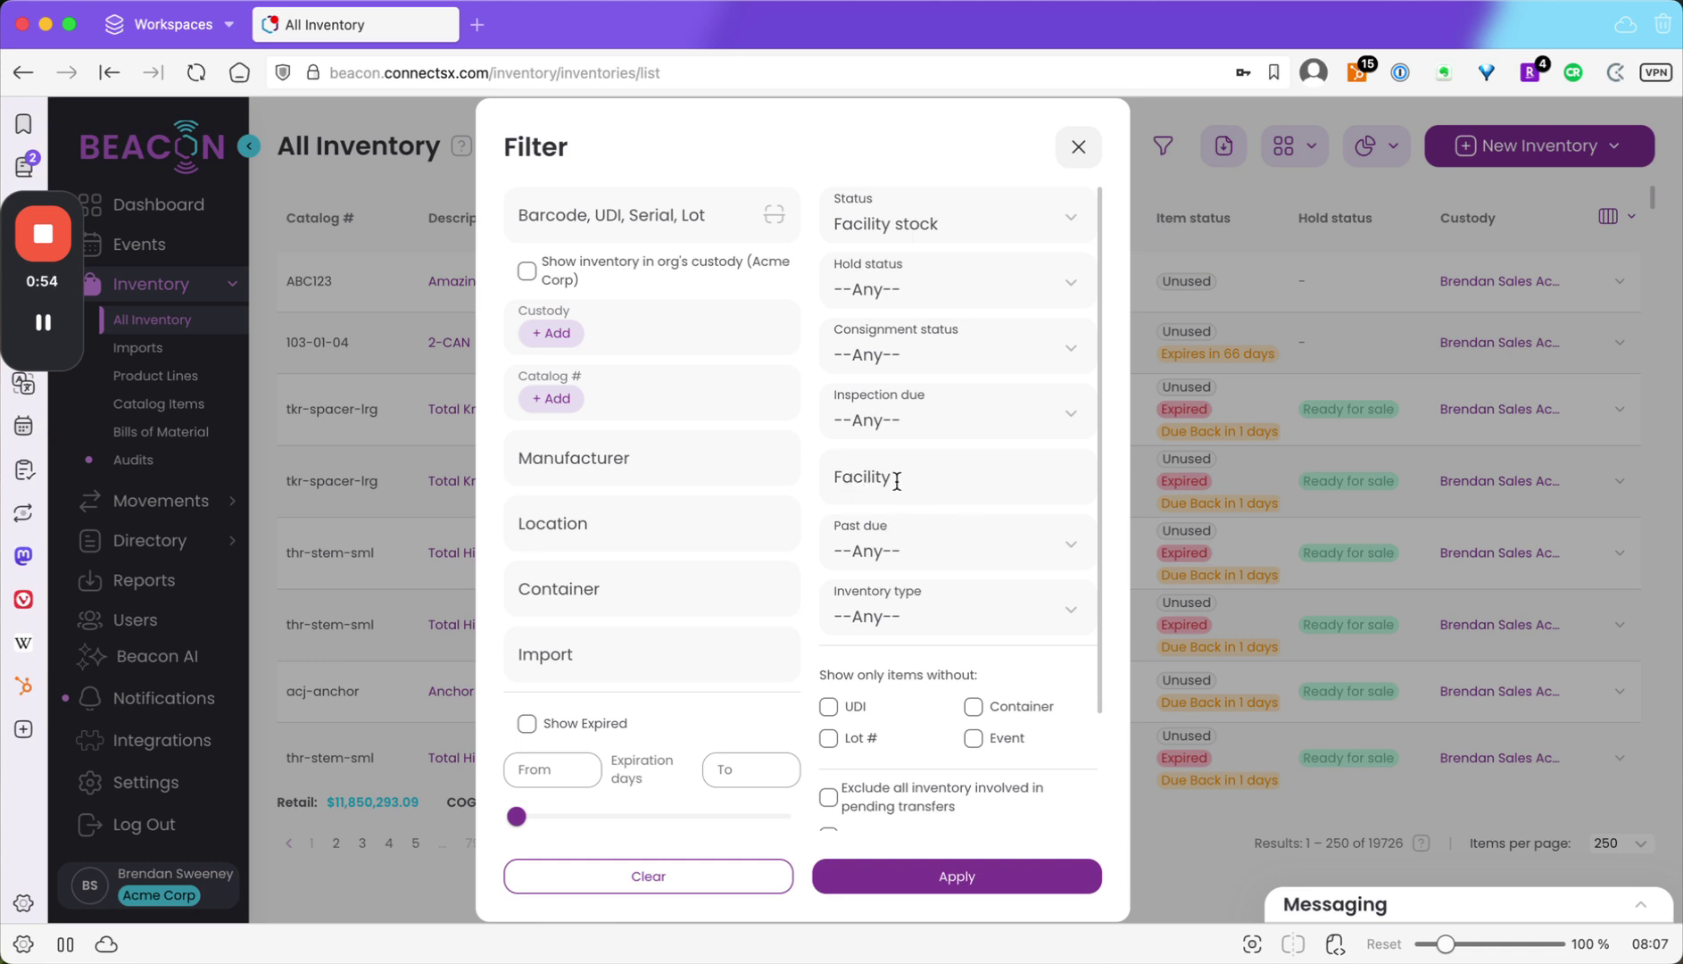
click(984, 873)
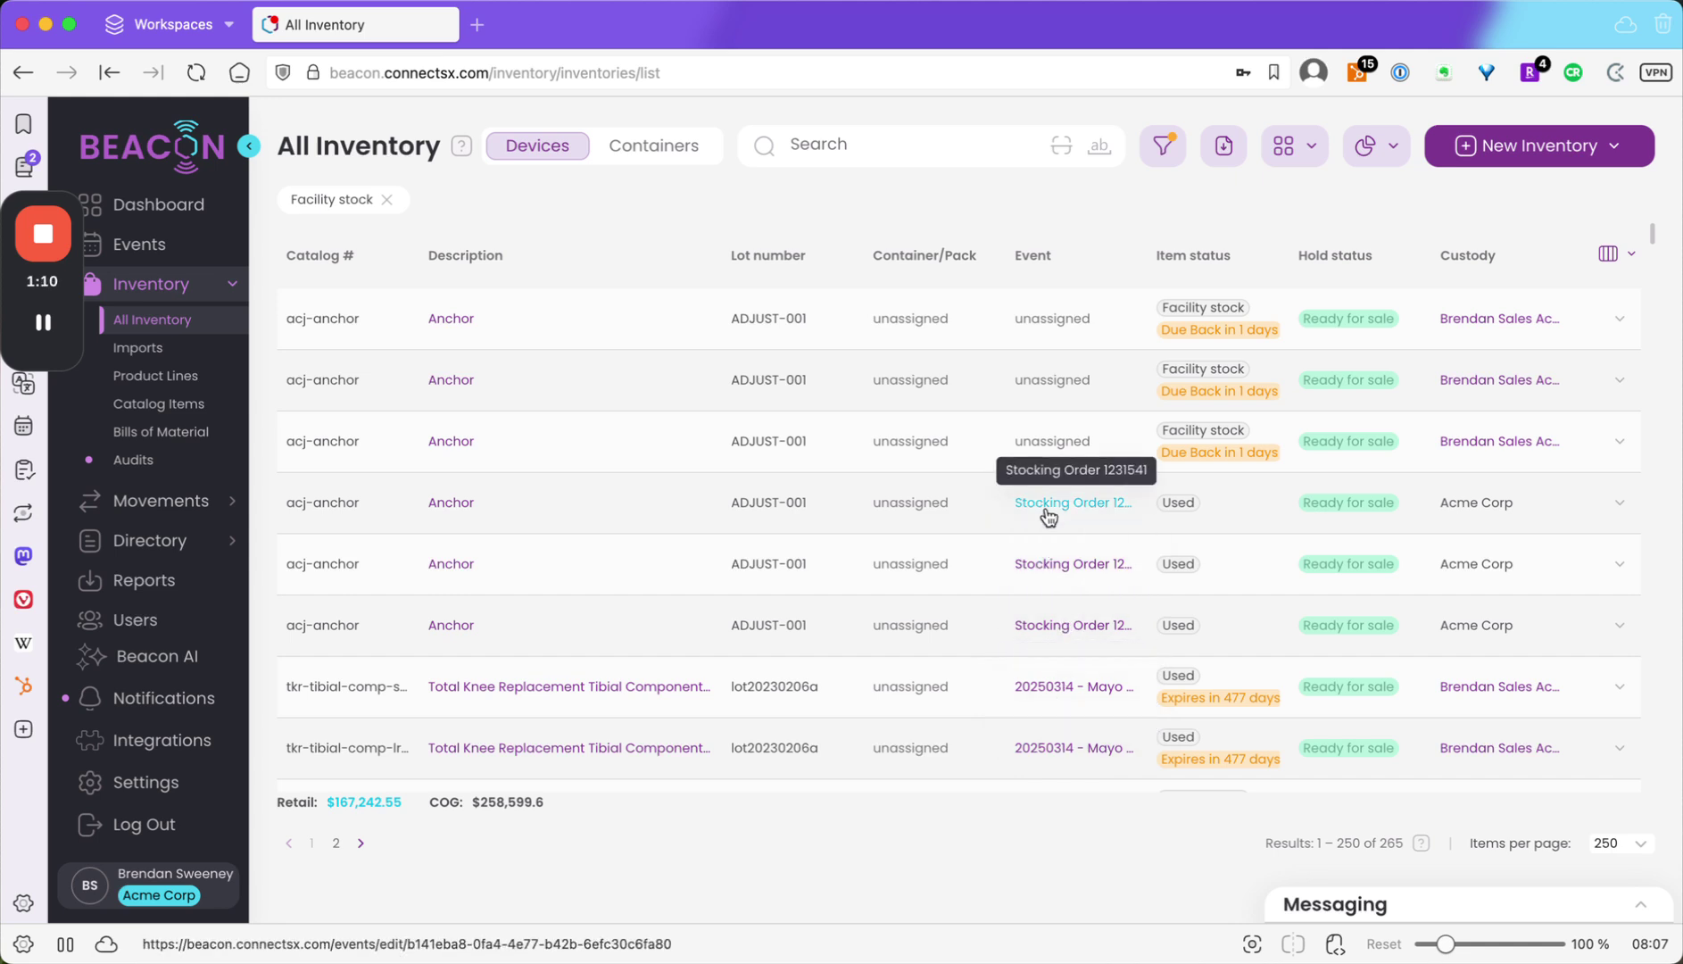
scroll(1084, 754, down, 3)
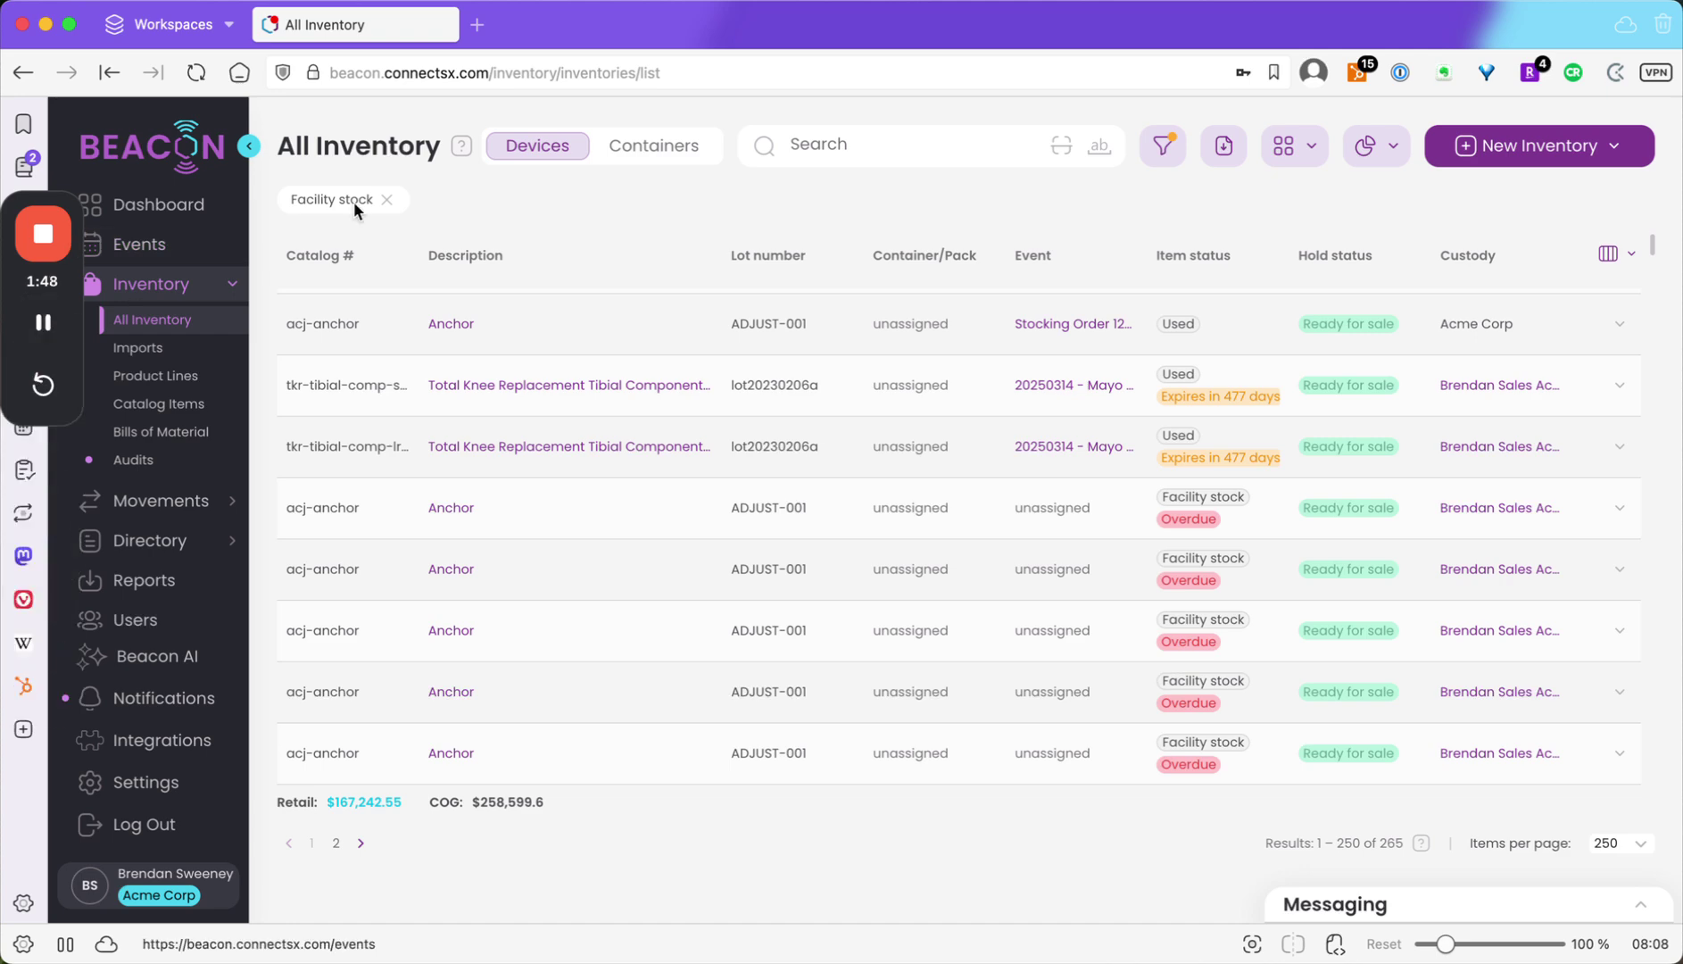
Start a new Case event from the Events list and choose the sales testing account as its representative.
click(140, 250)
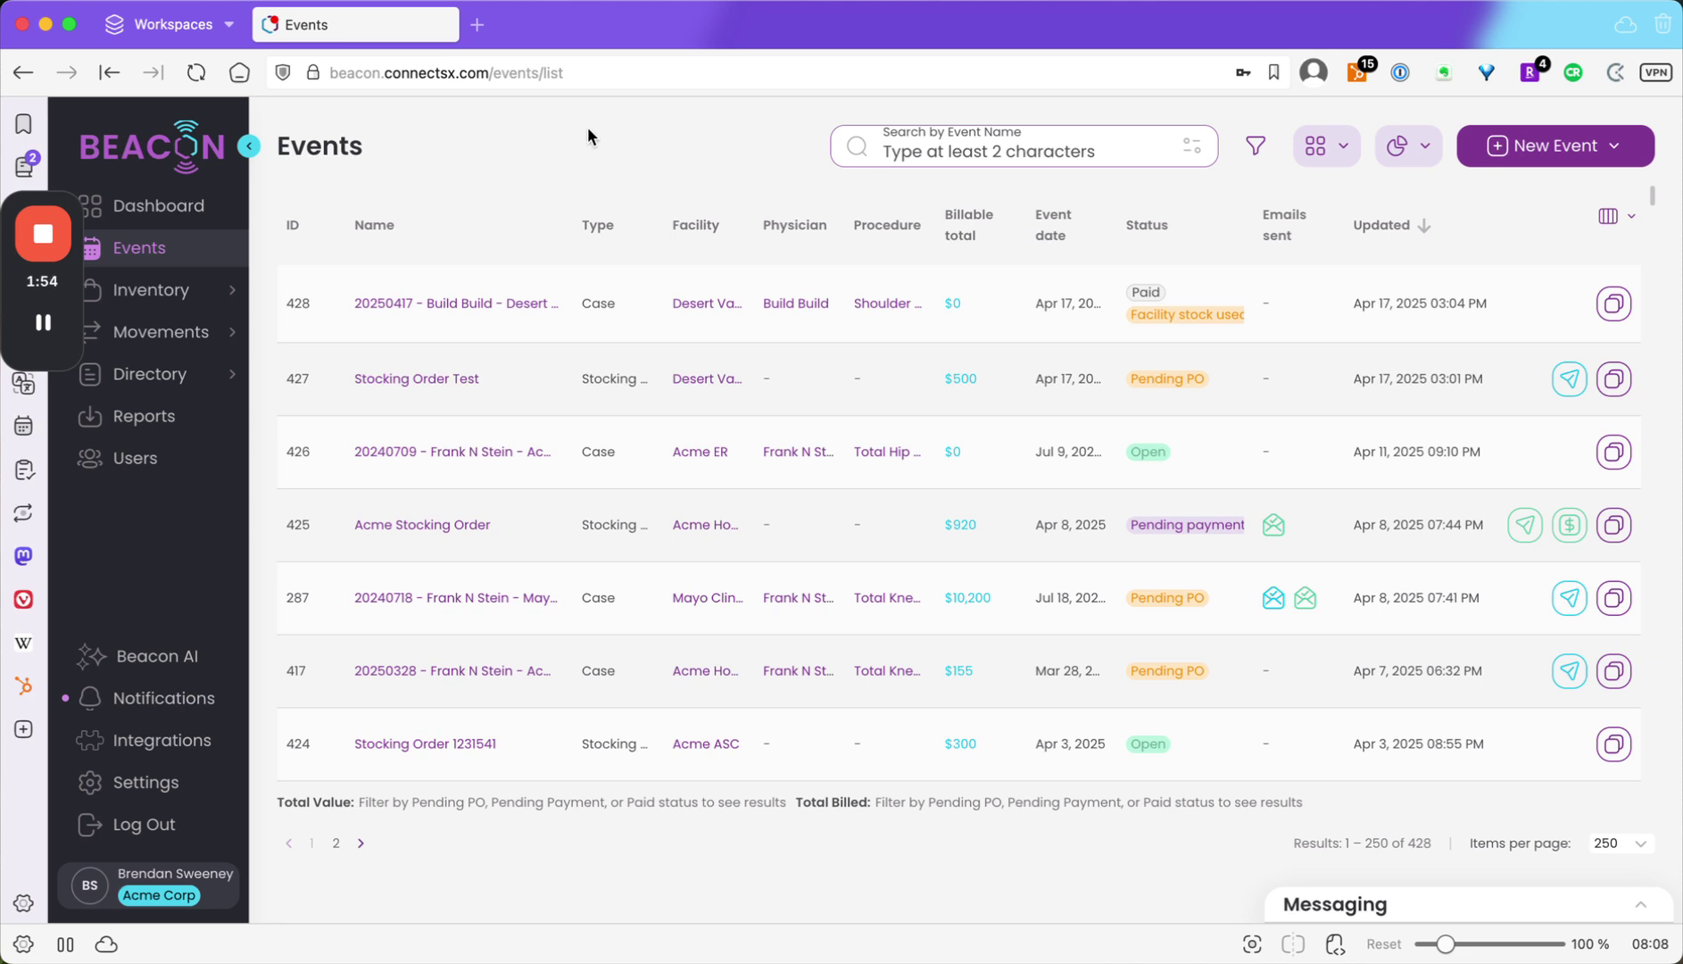
click(596, 135)
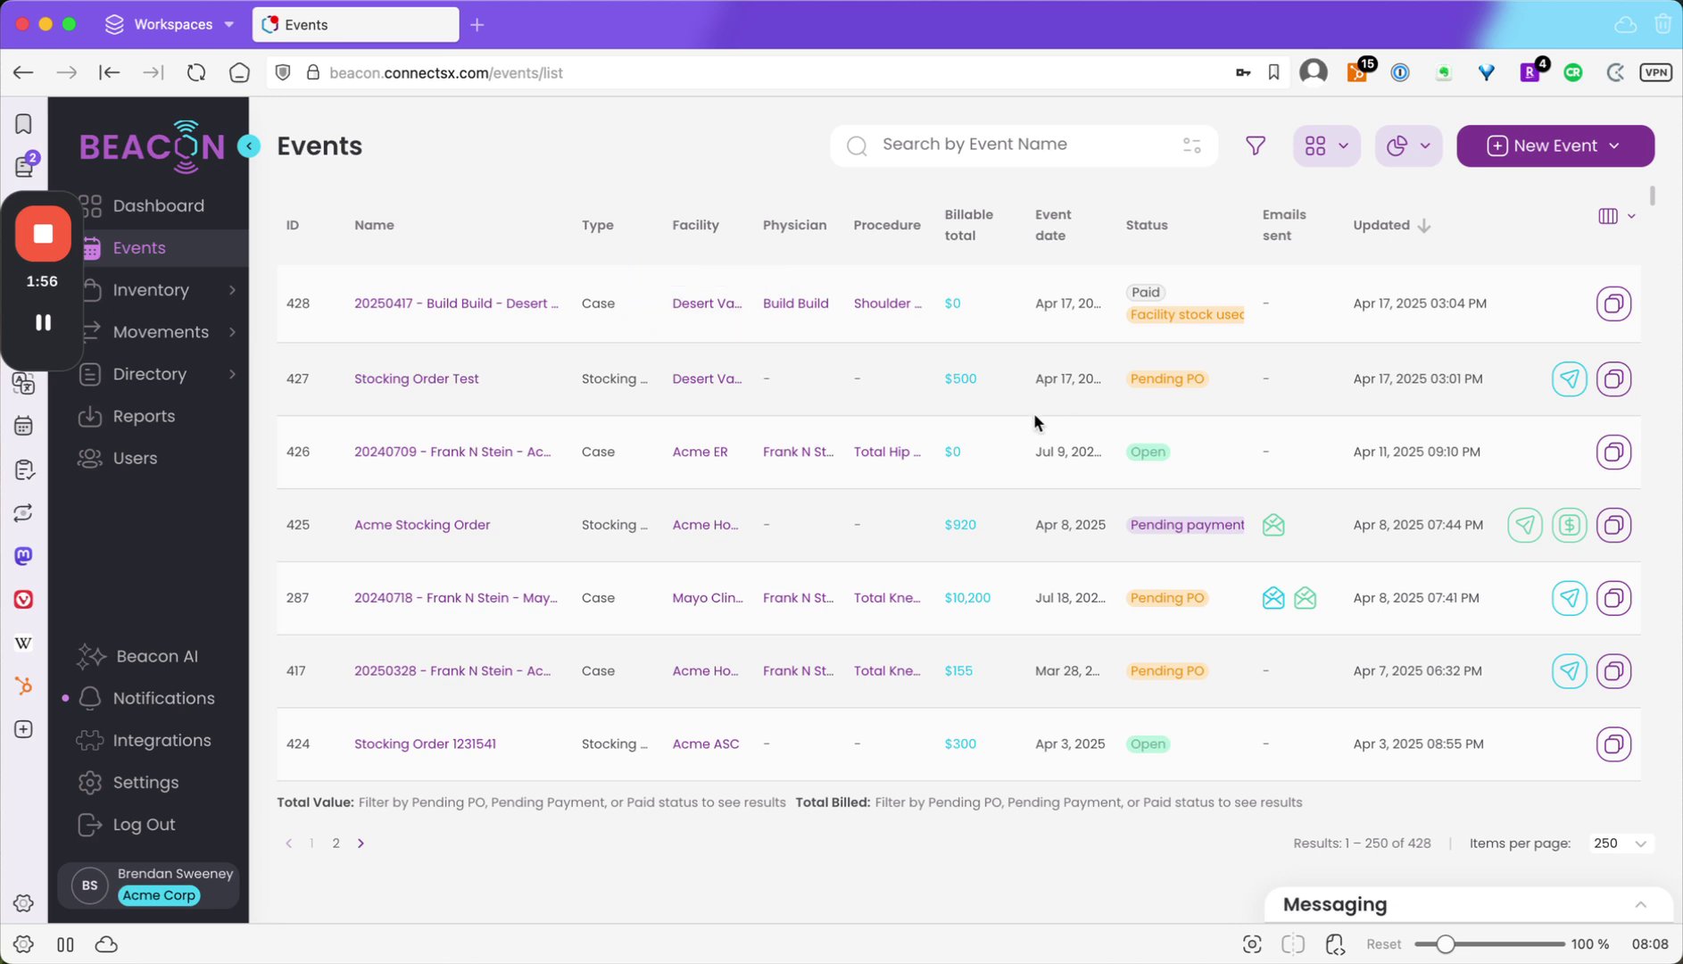
click(1542, 150)
click(1545, 200)
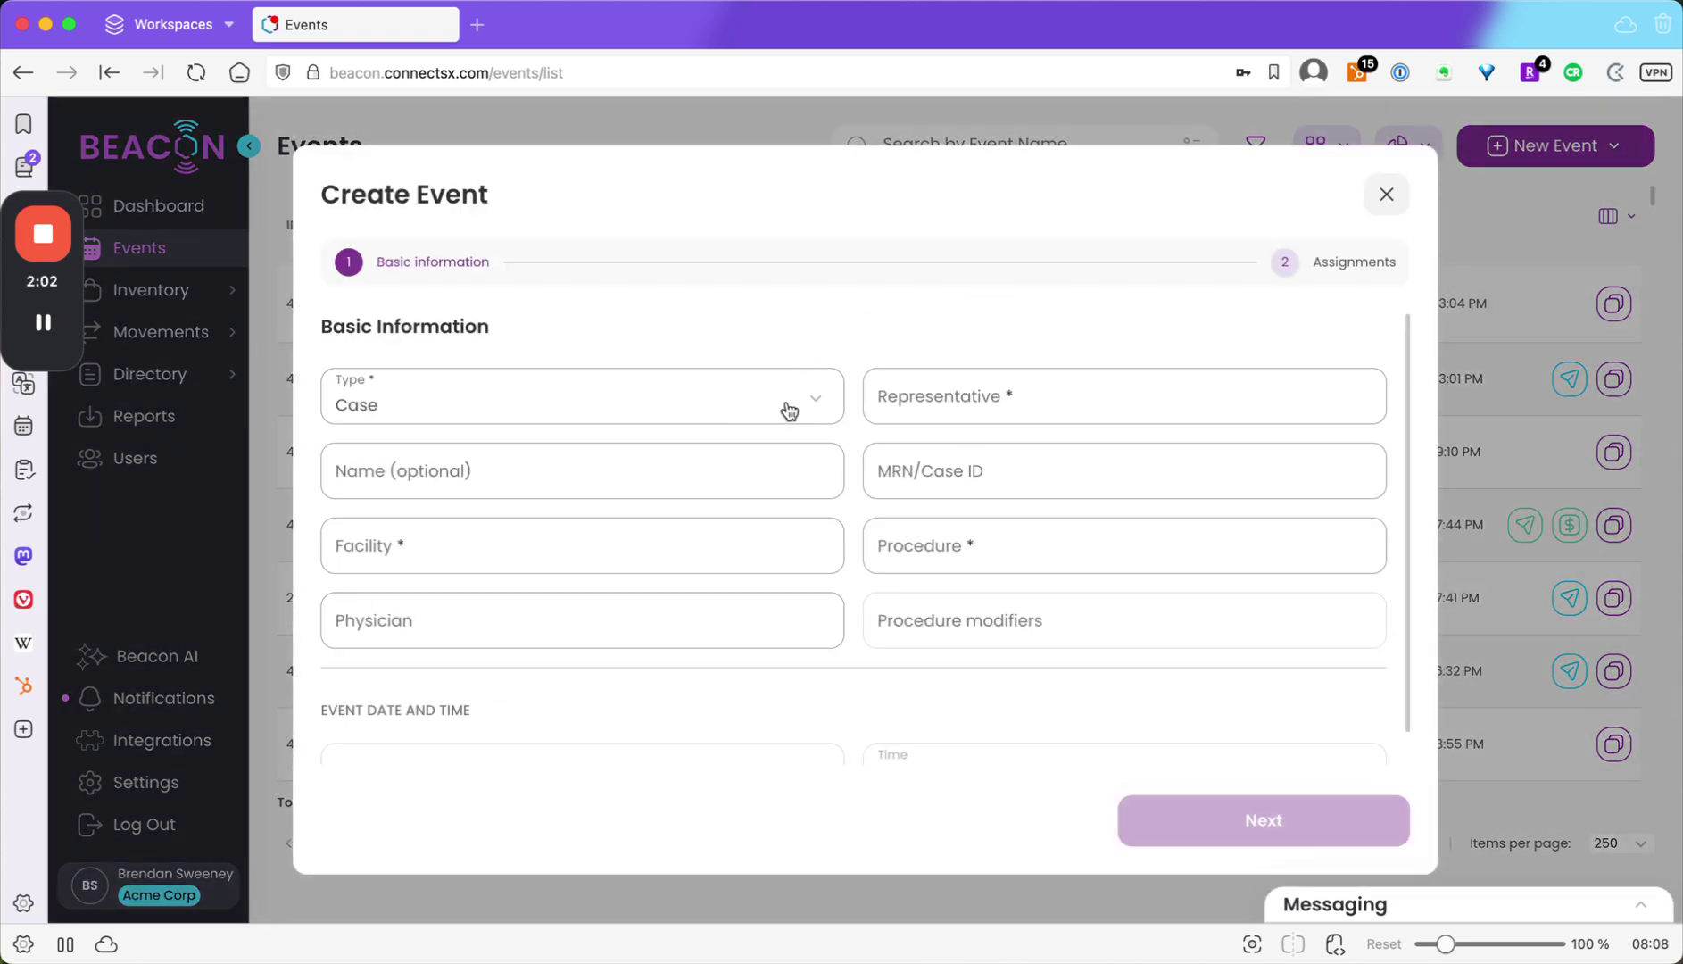
click(1034, 400)
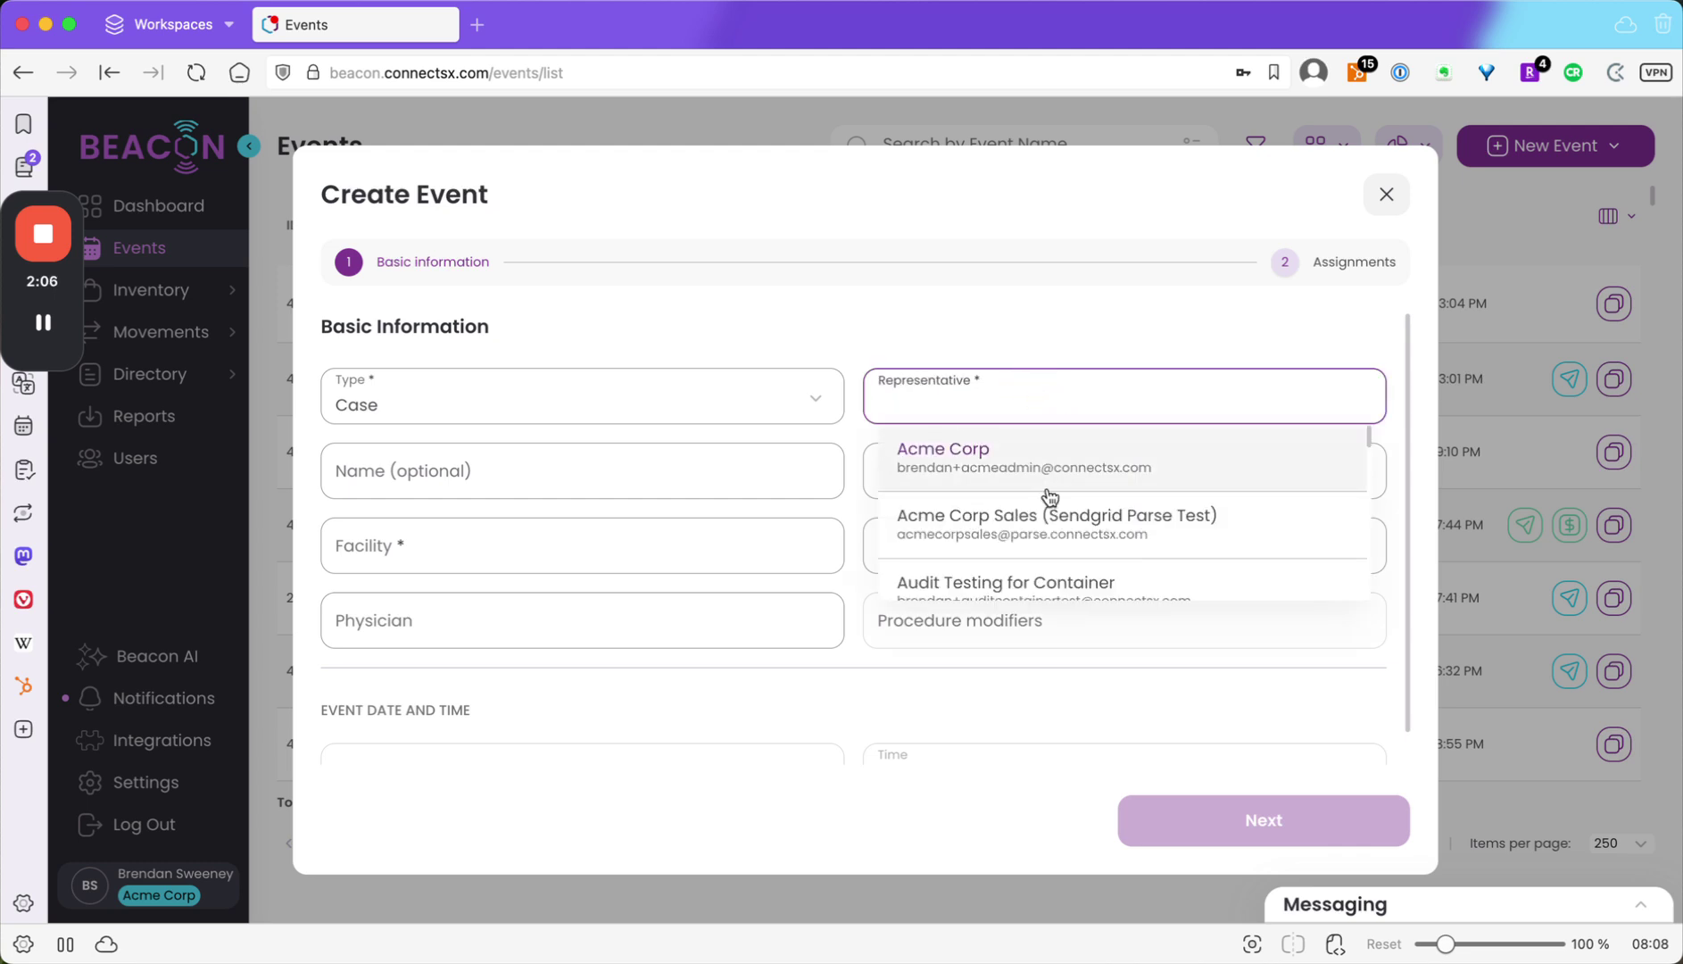
scroll(1049, 496, down, 3)
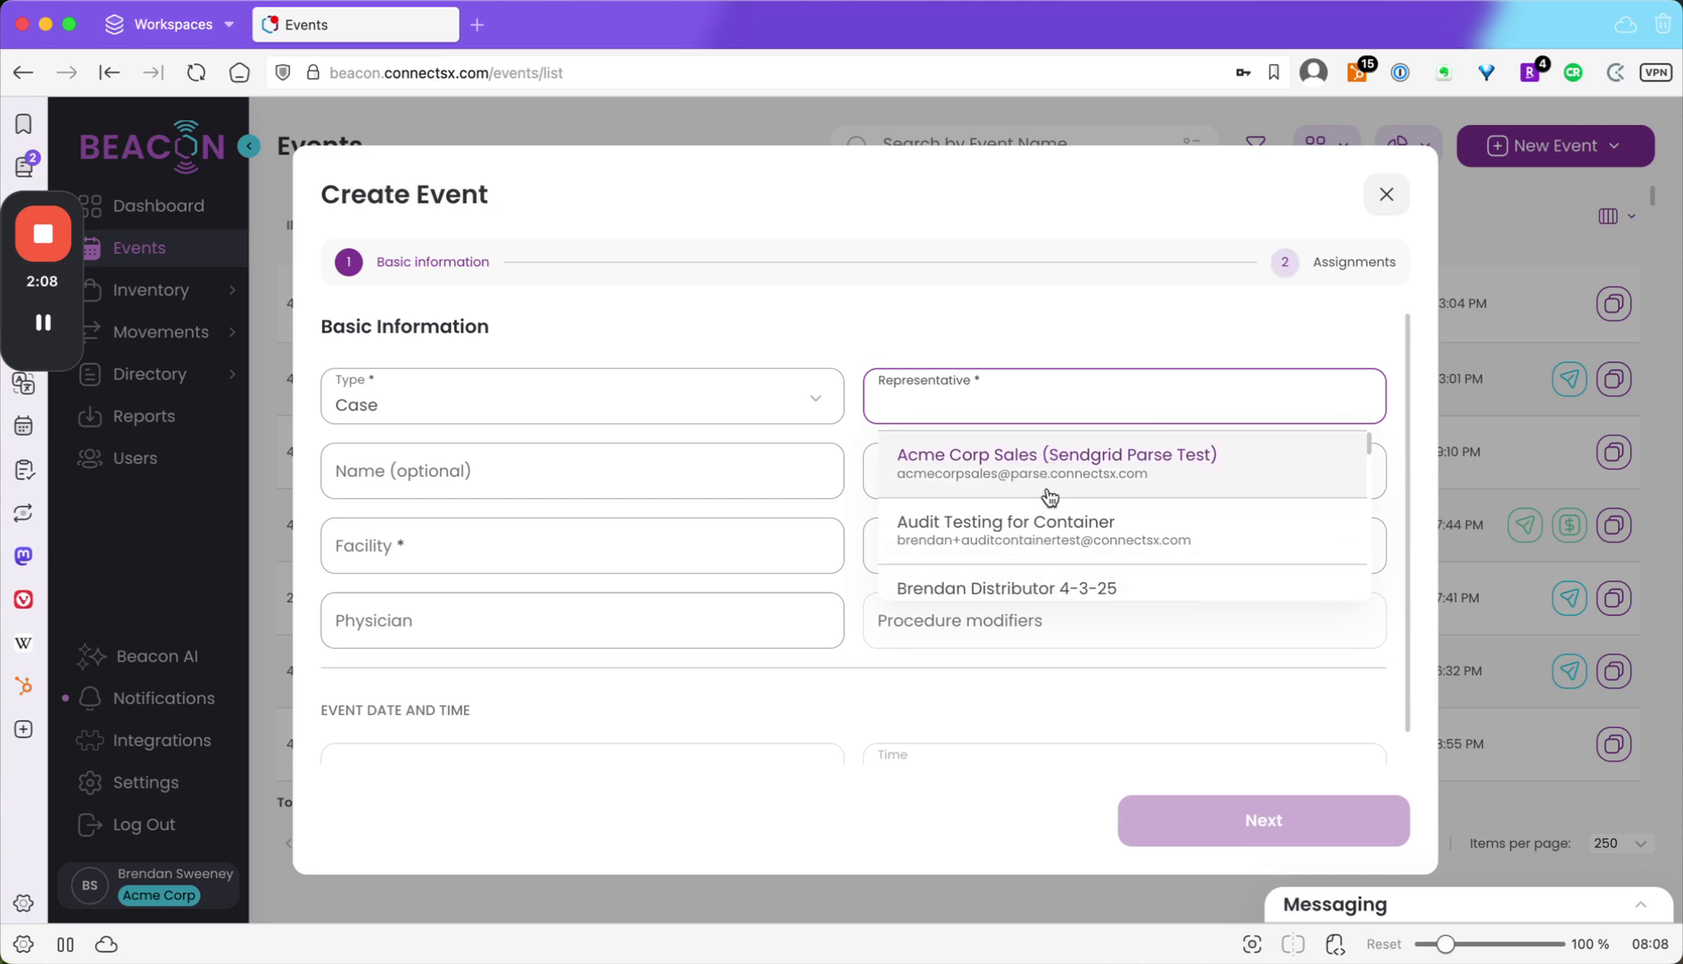
scroll(1049, 496, down, 1)
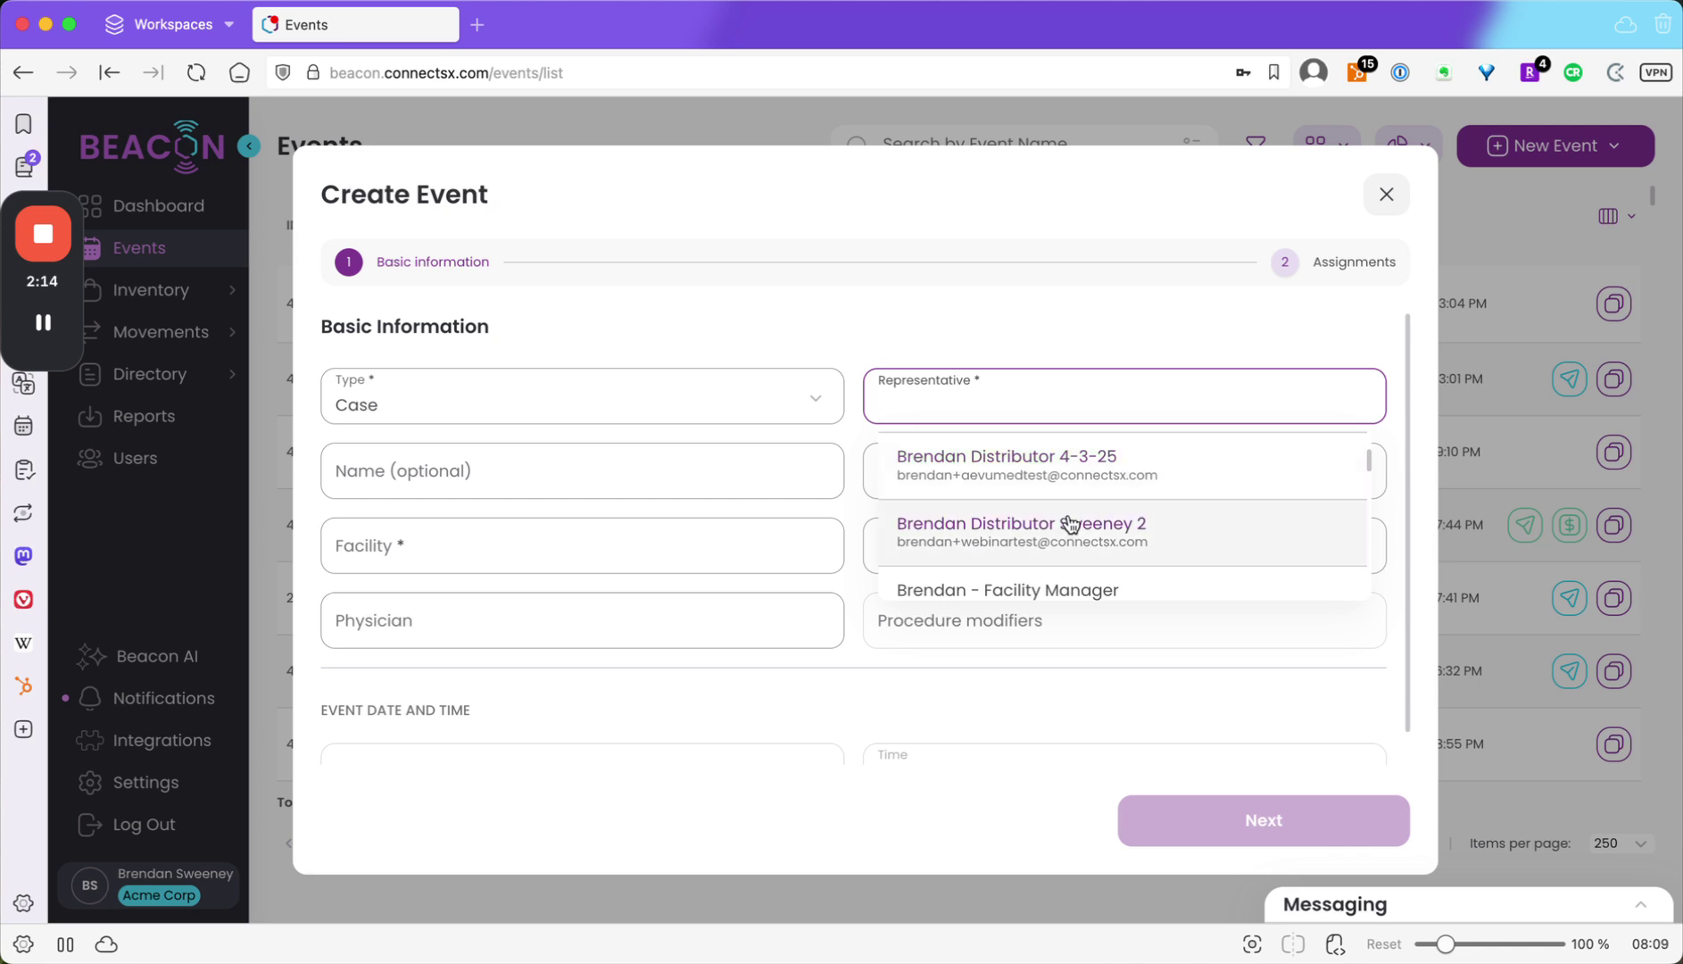
scroll(1160, 529, down, 1)
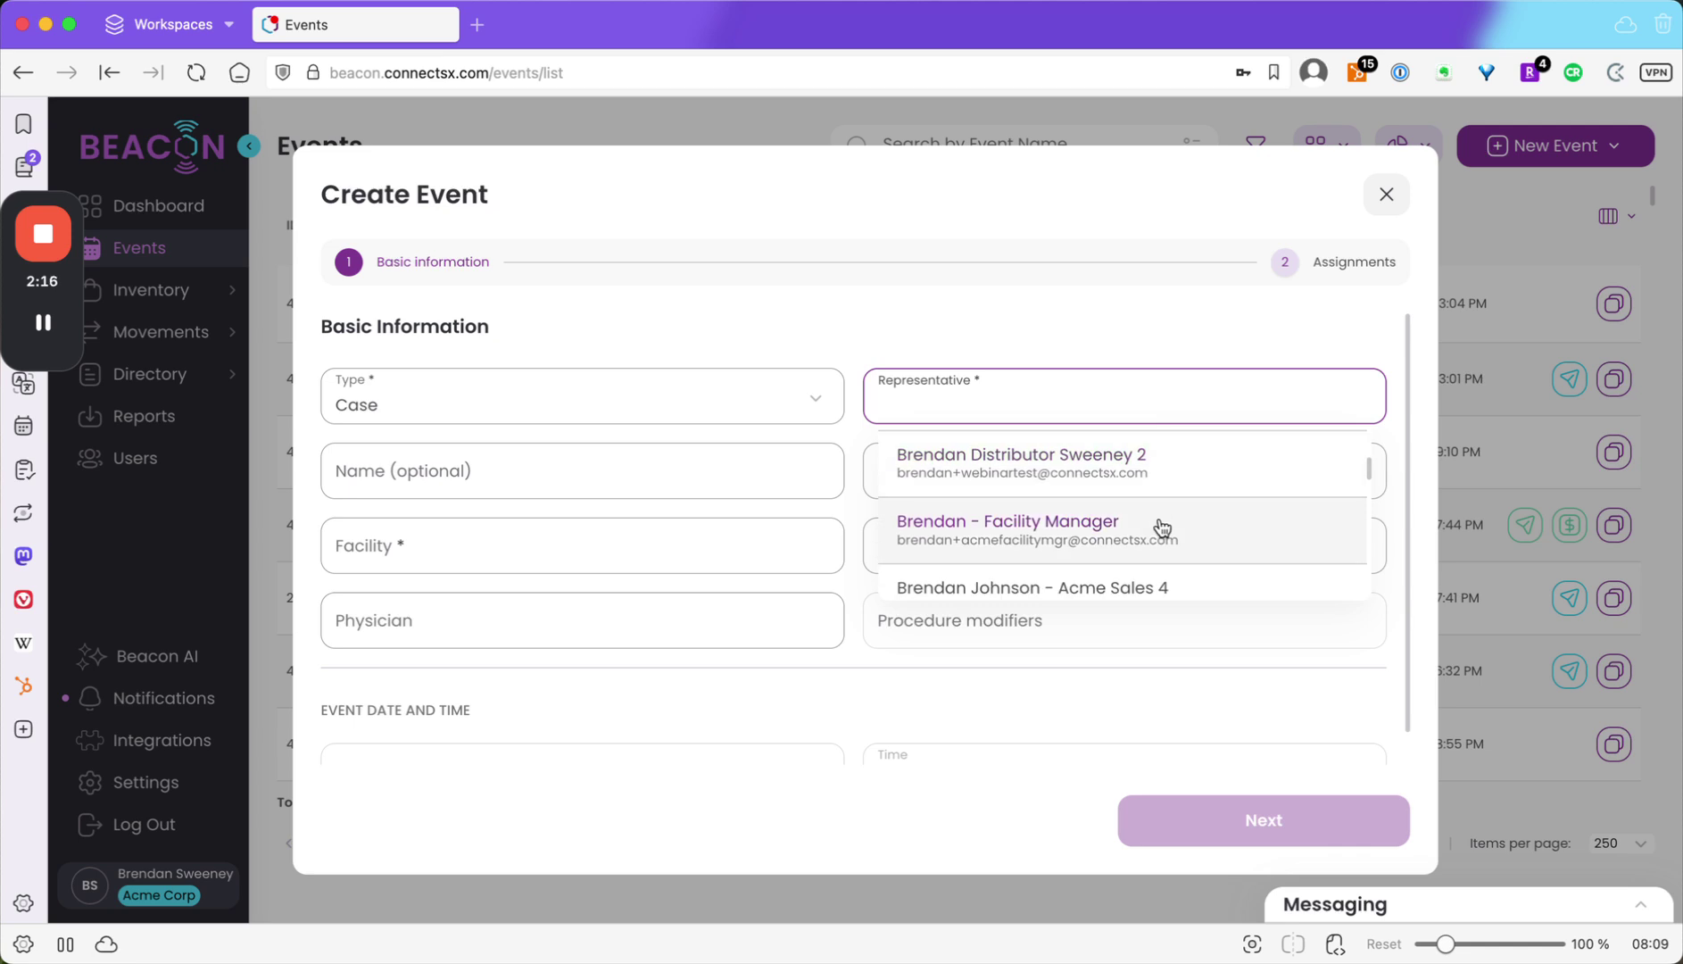
scroll(1160, 529, down, 2)
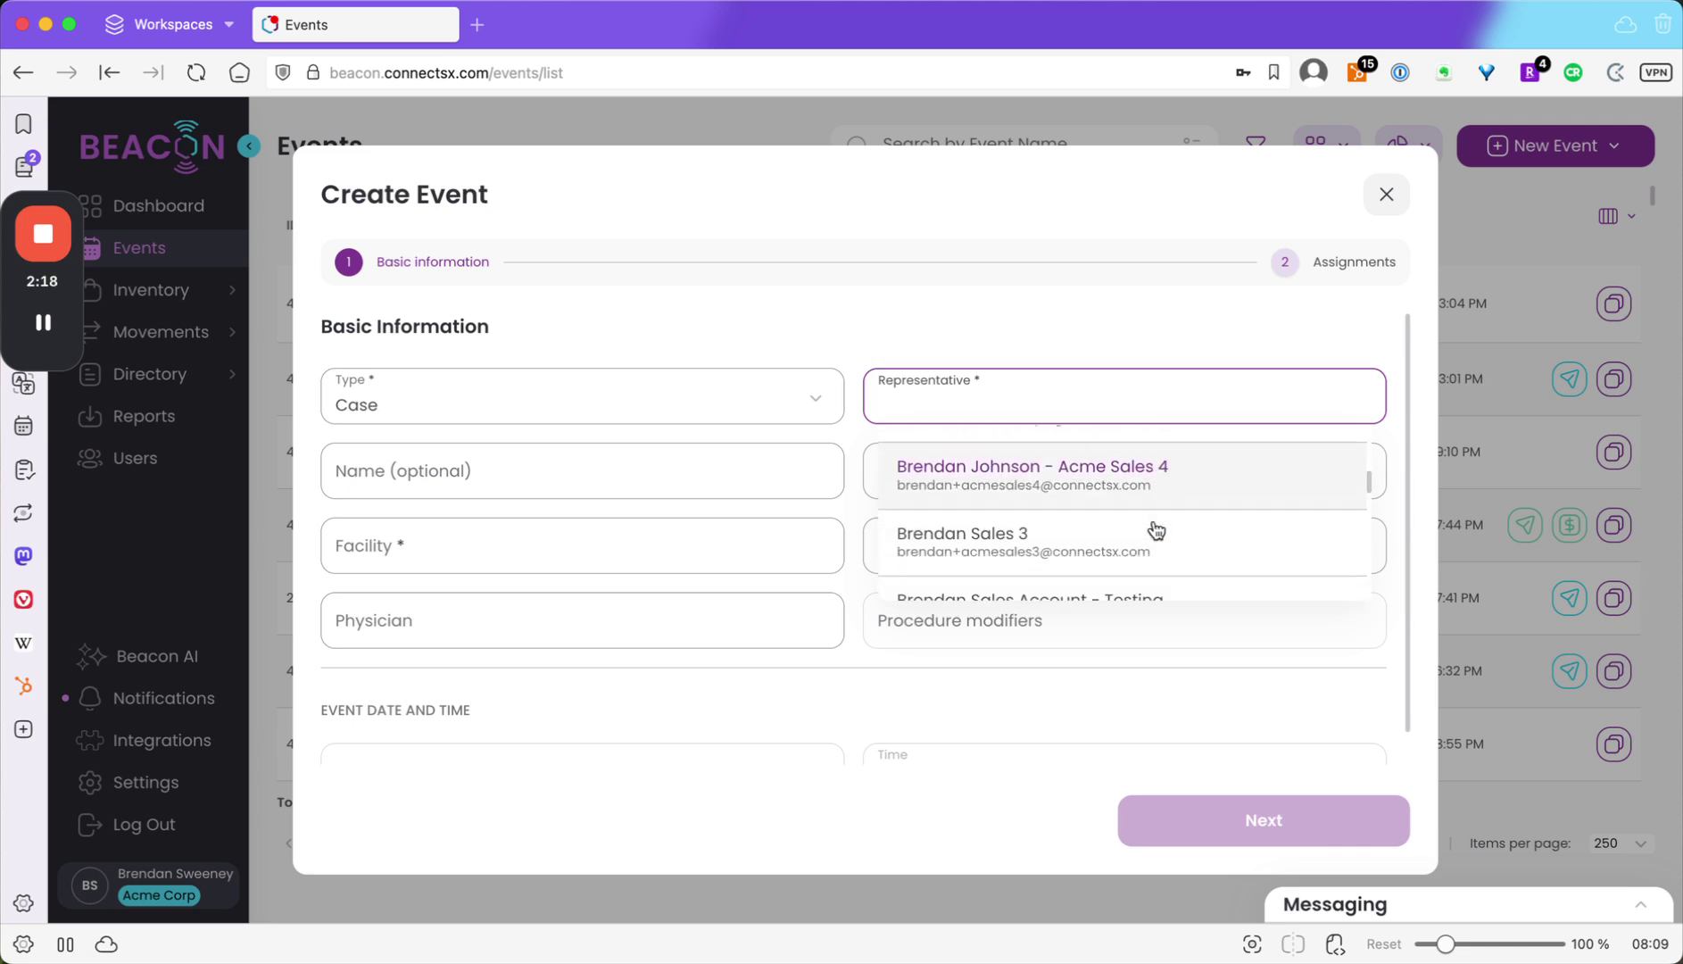
scroll(1155, 530, down, 1)
click(1141, 567)
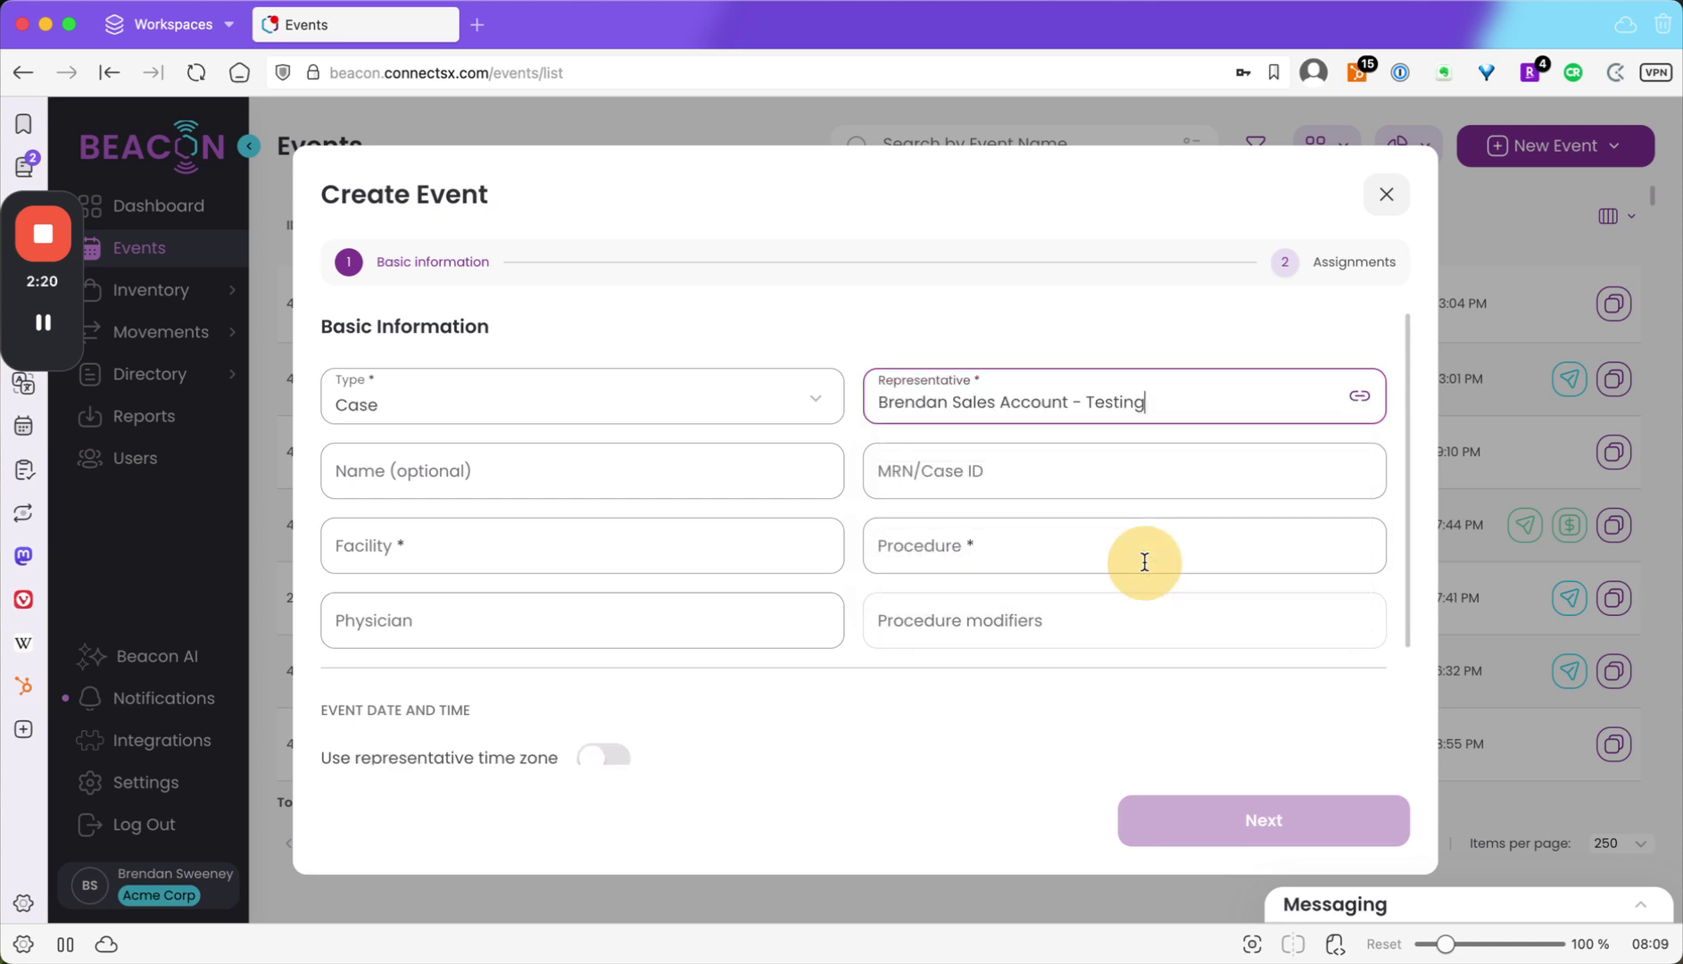
Set the event's facility to Desert Valley Hospital and its procedure to Acromioclavicular Joint (ACJ) Reconstruction.
click(679, 548)
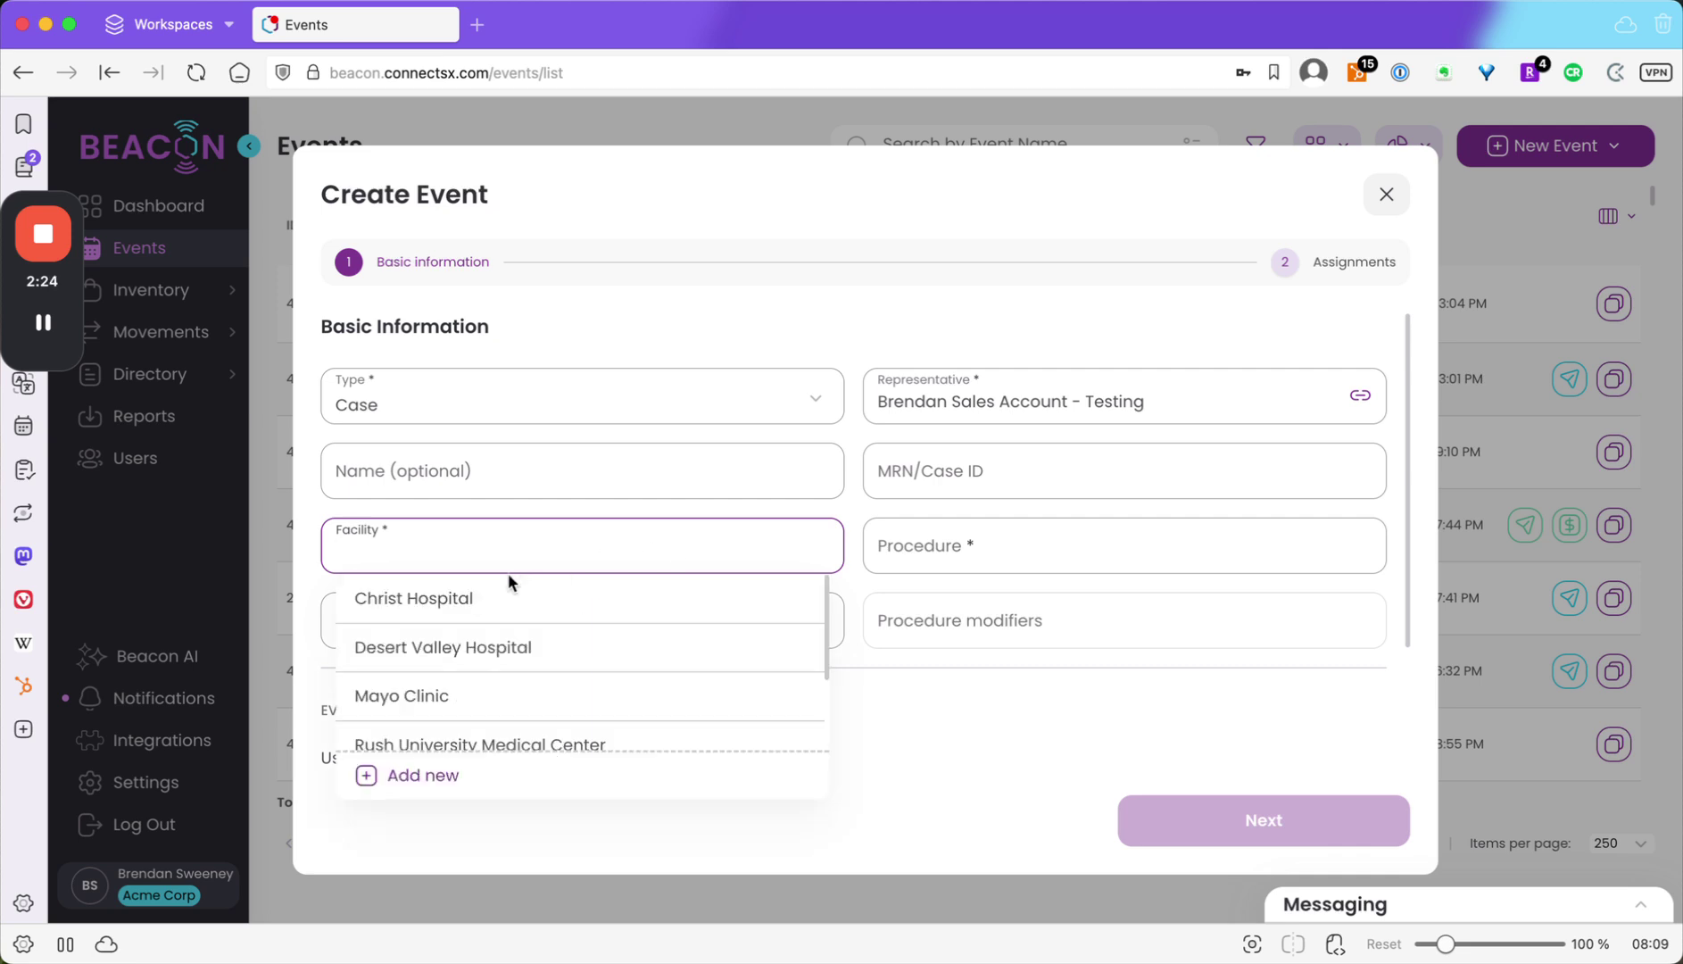
click(492, 658)
click(928, 542)
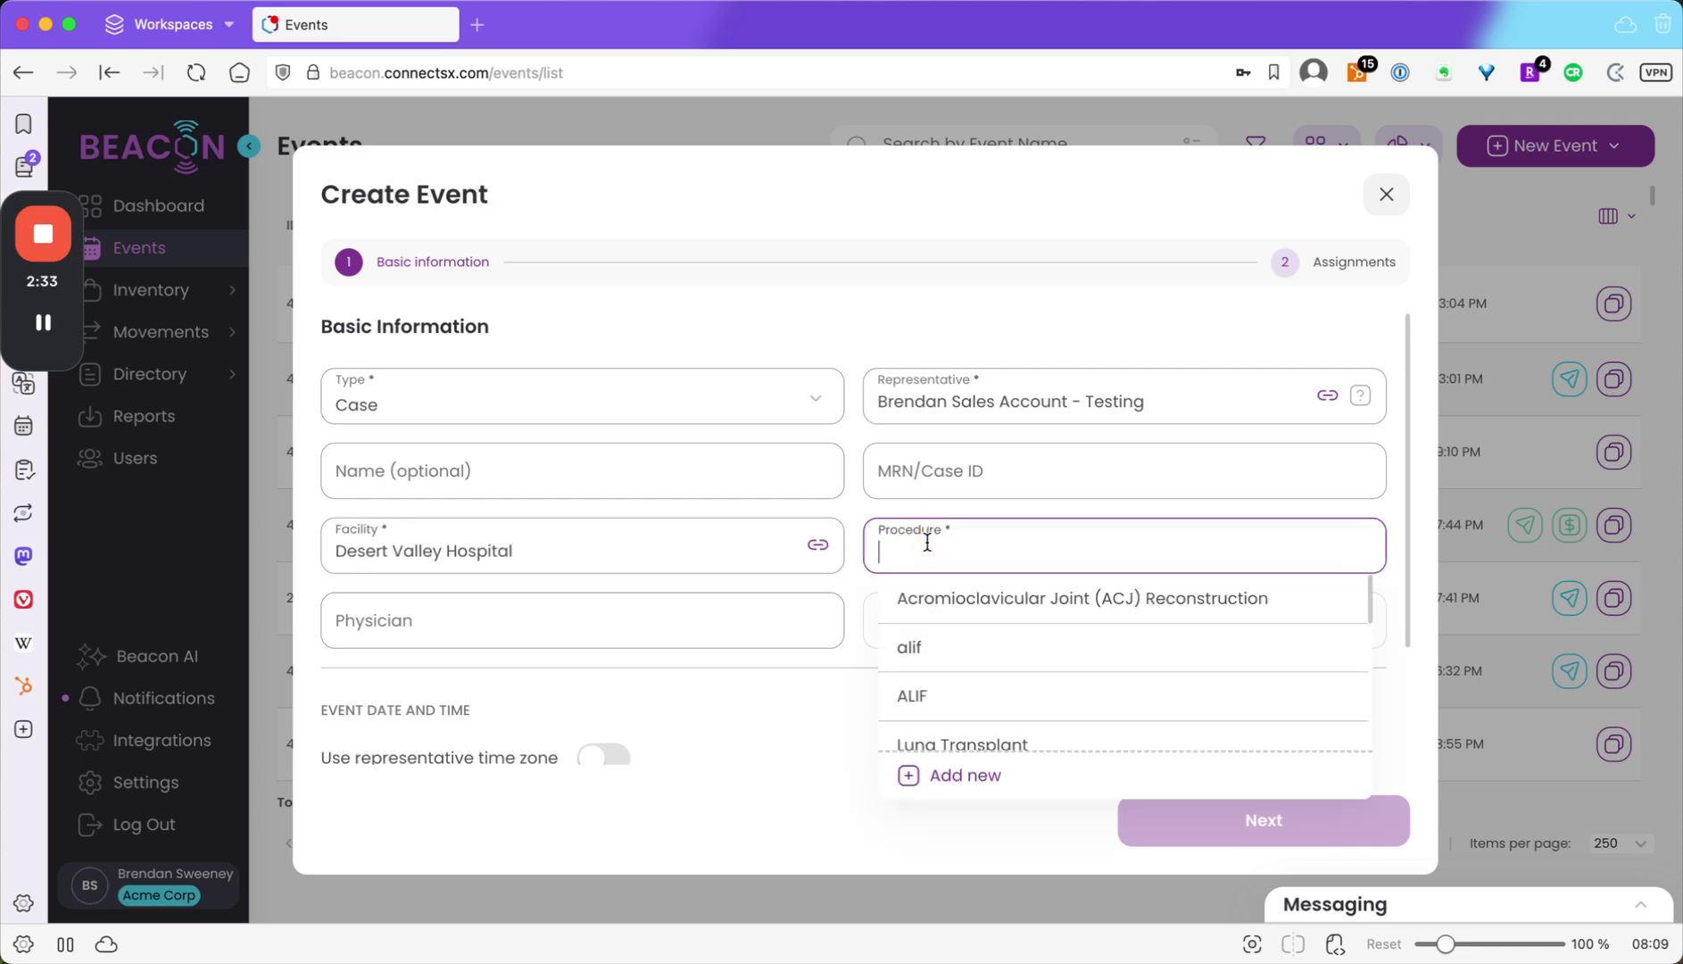
click(1048, 601)
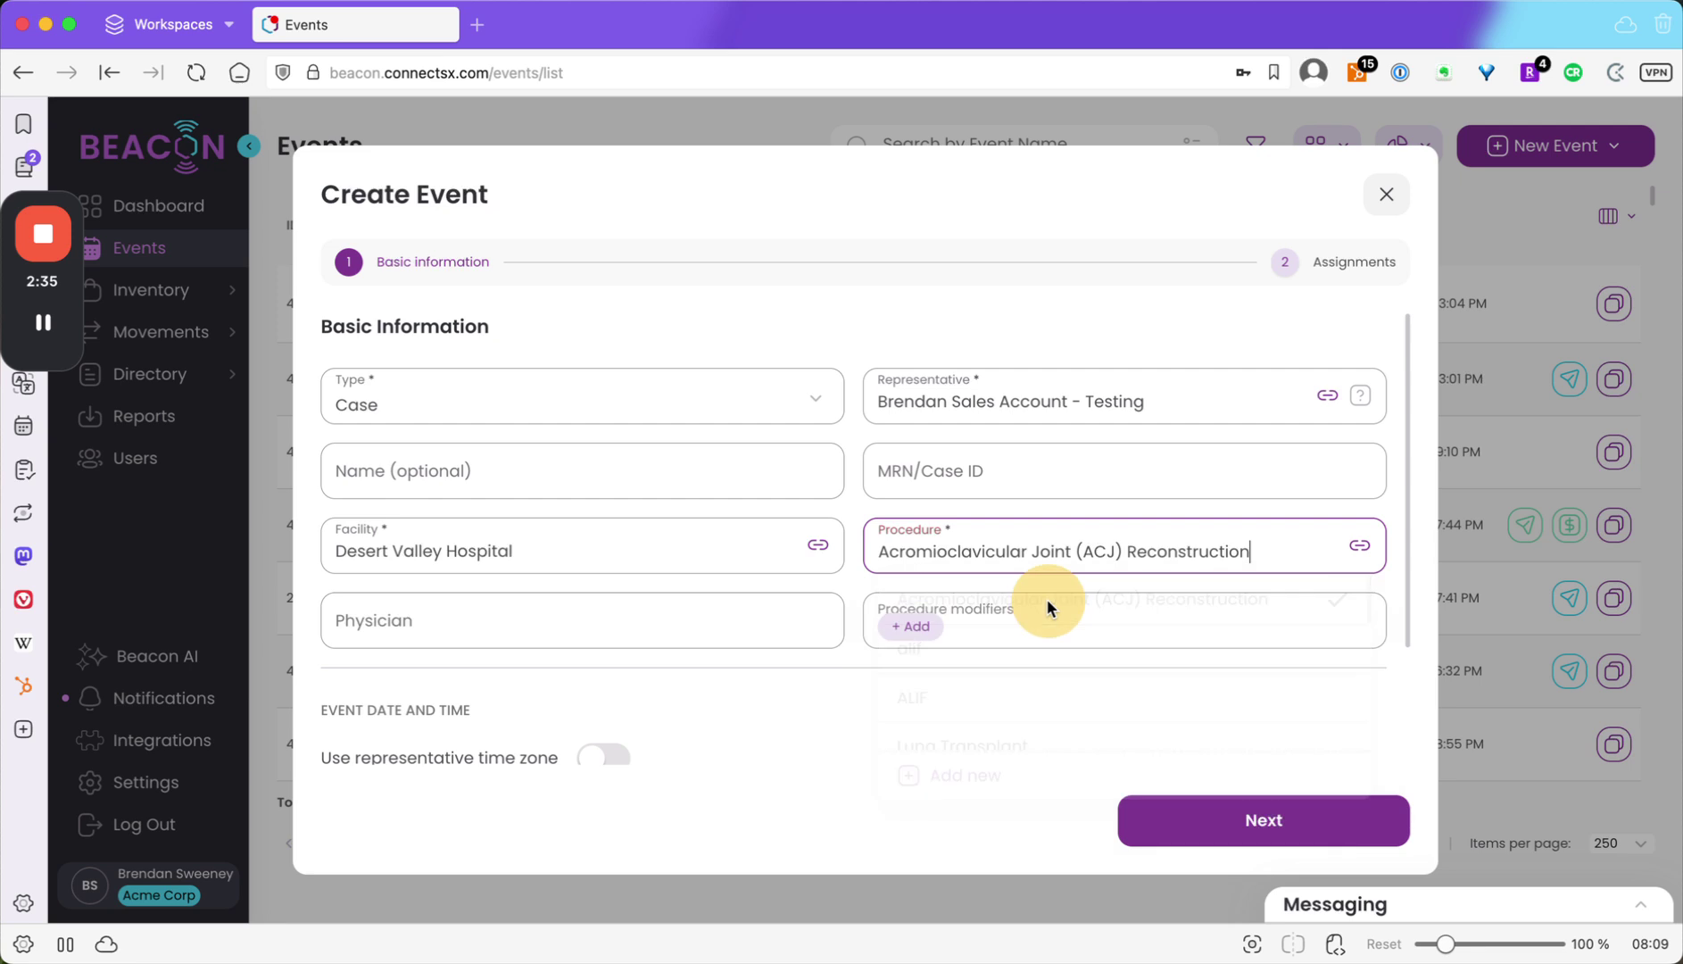
click(848, 591)
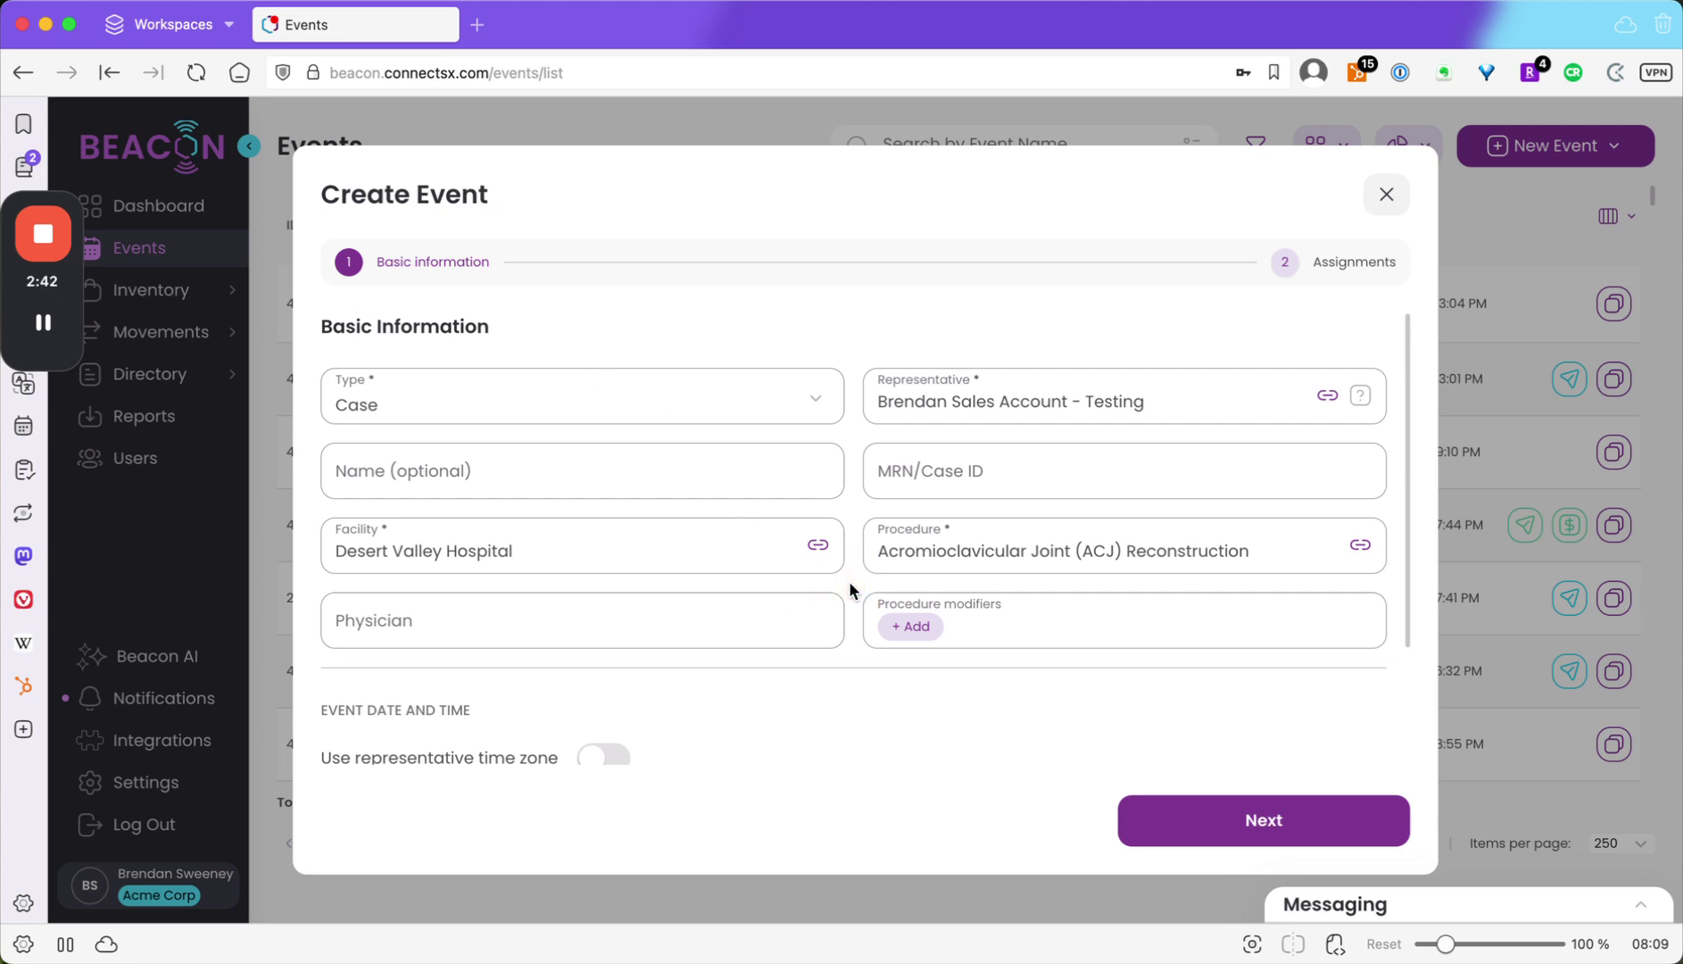
Choose the first listed physician for the event and continue to the assignments.
scroll(848, 581, down, 3)
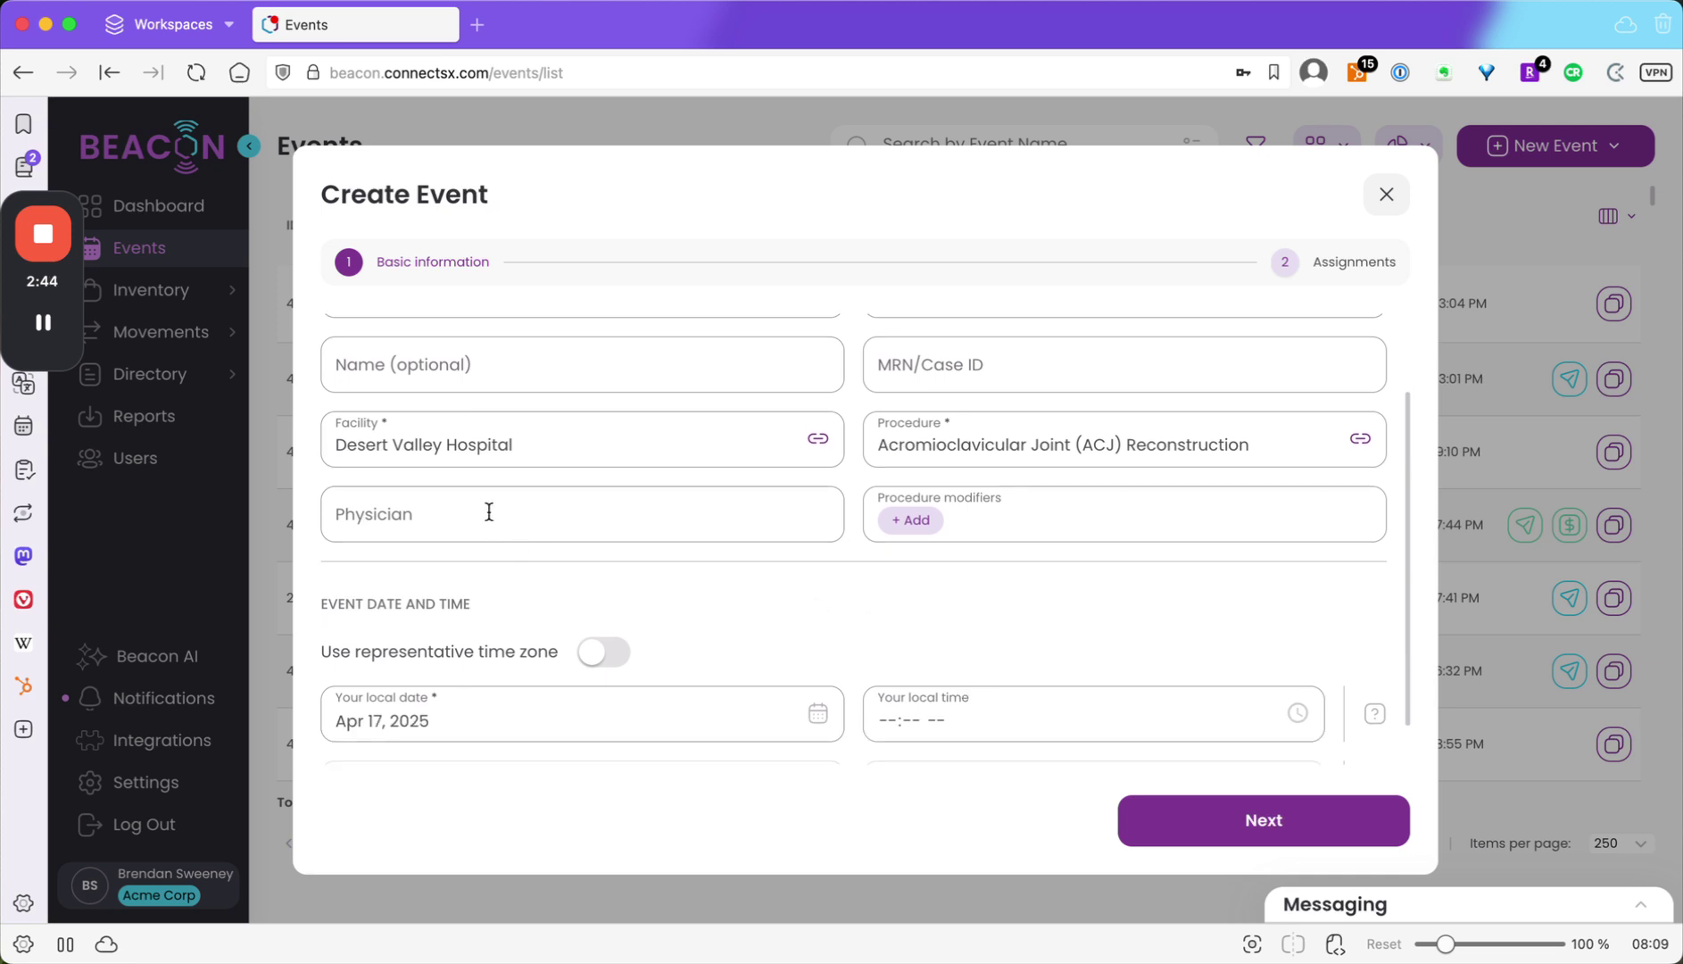
click(488, 512)
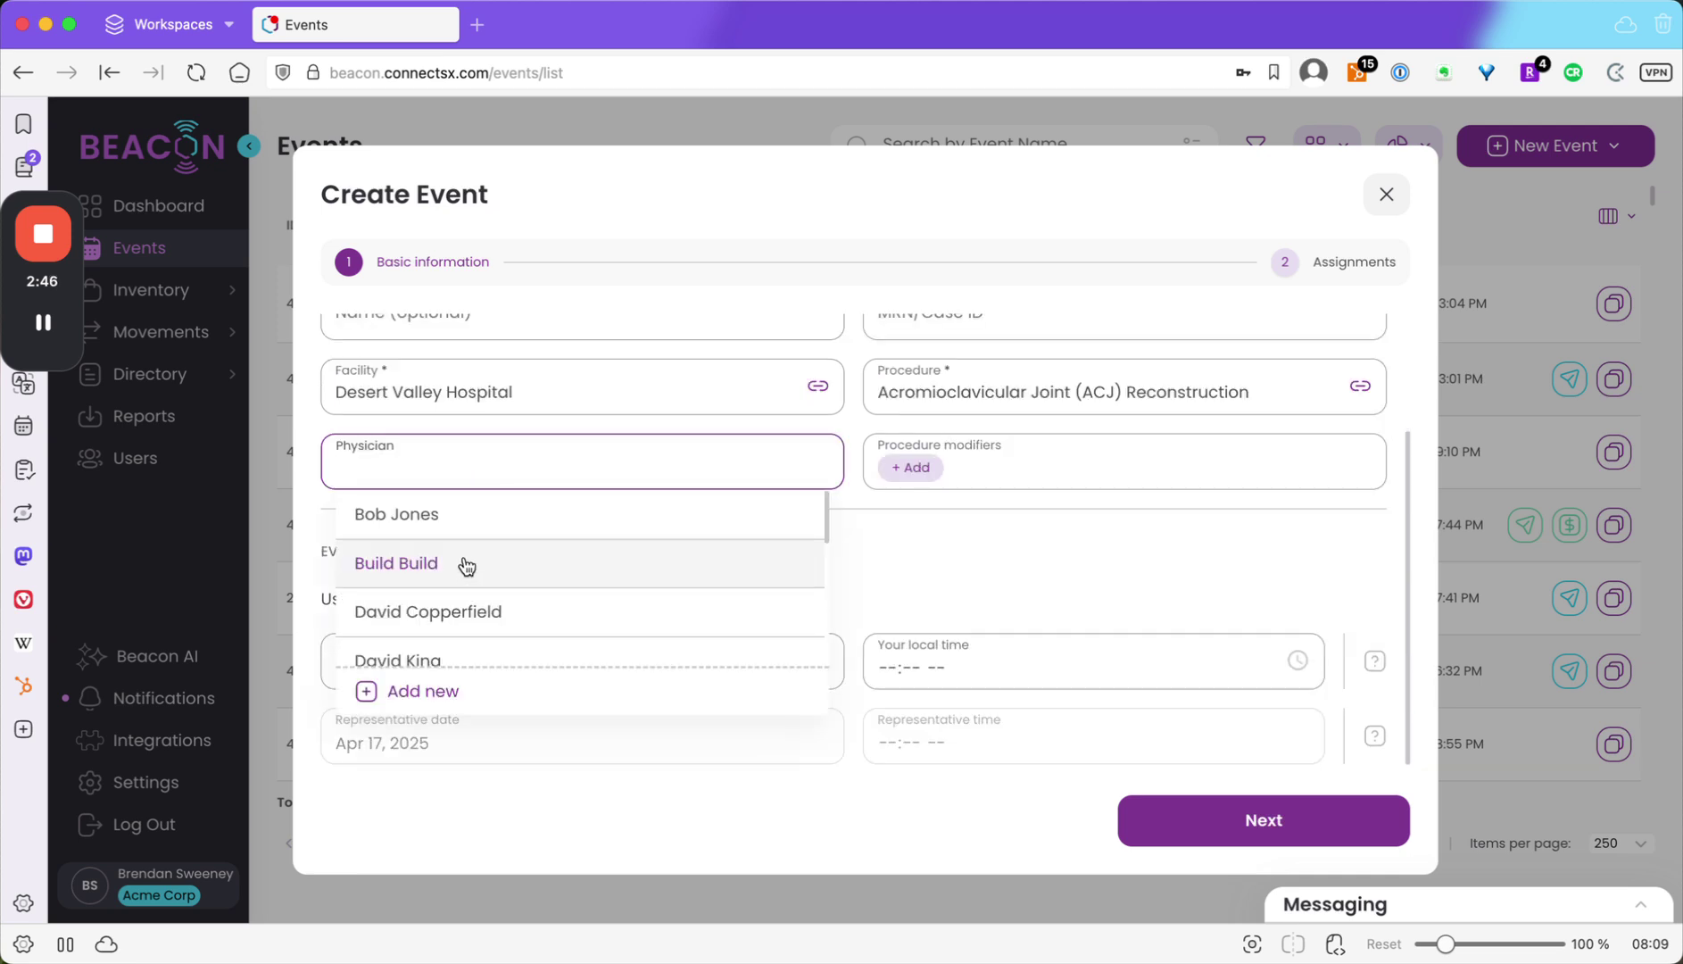
click(462, 522)
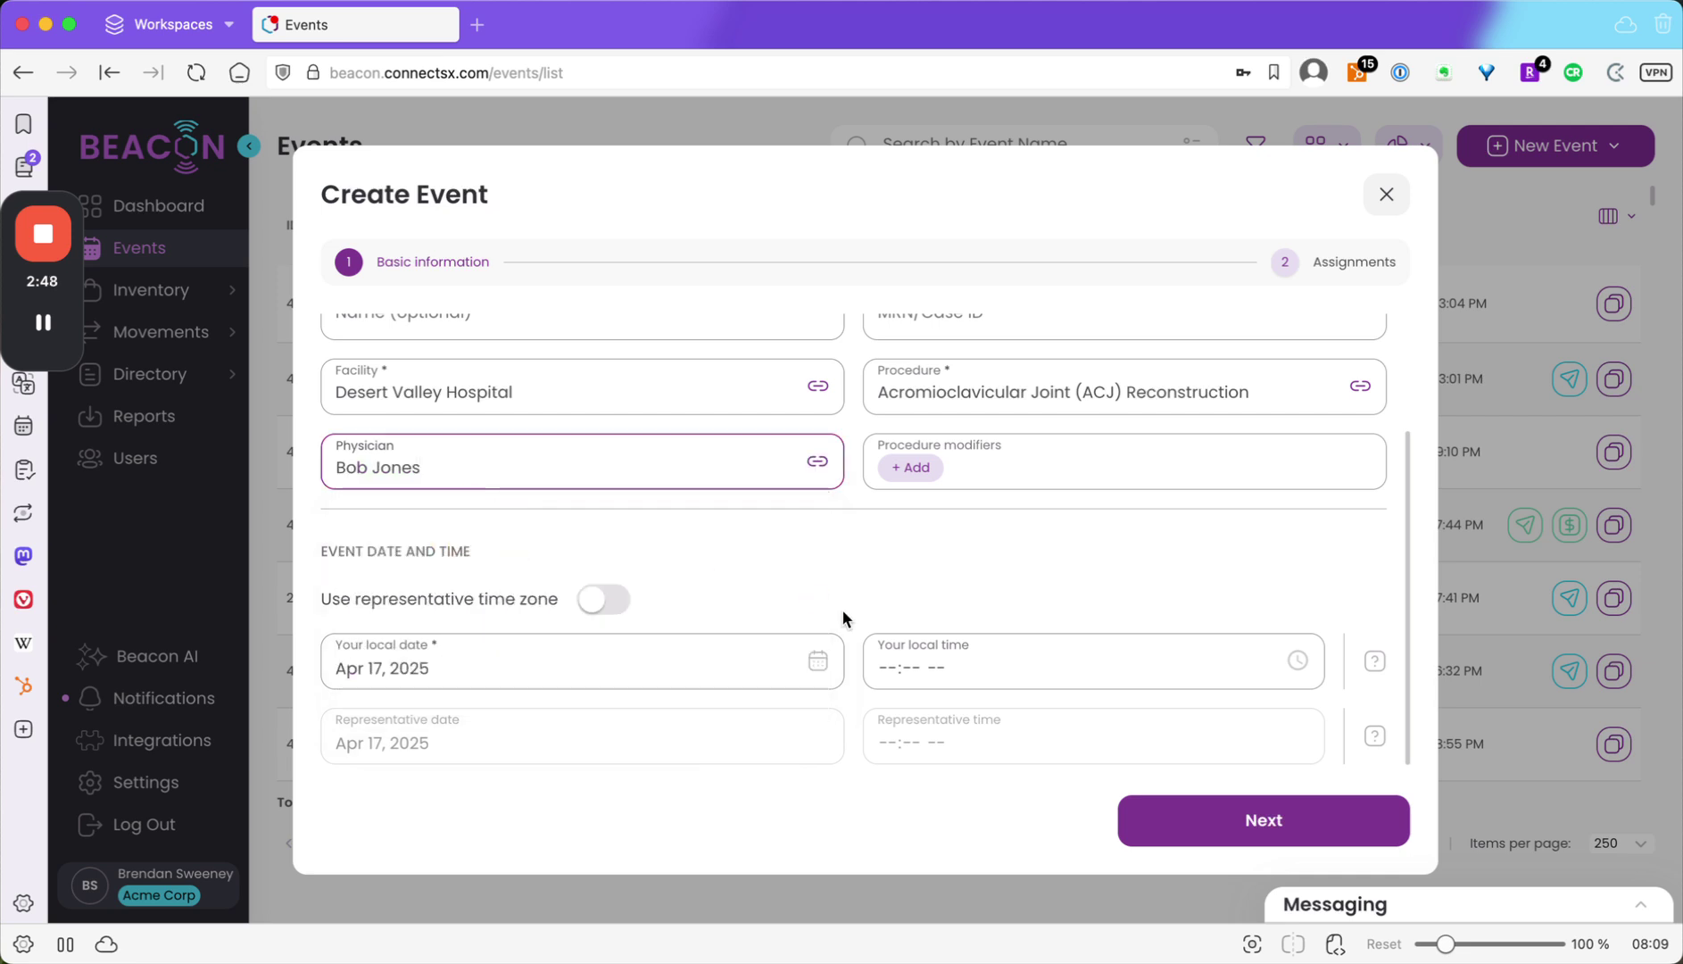
click(1336, 837)
Assign Acme Corp as the manufacturer and create the event.
click(370, 410)
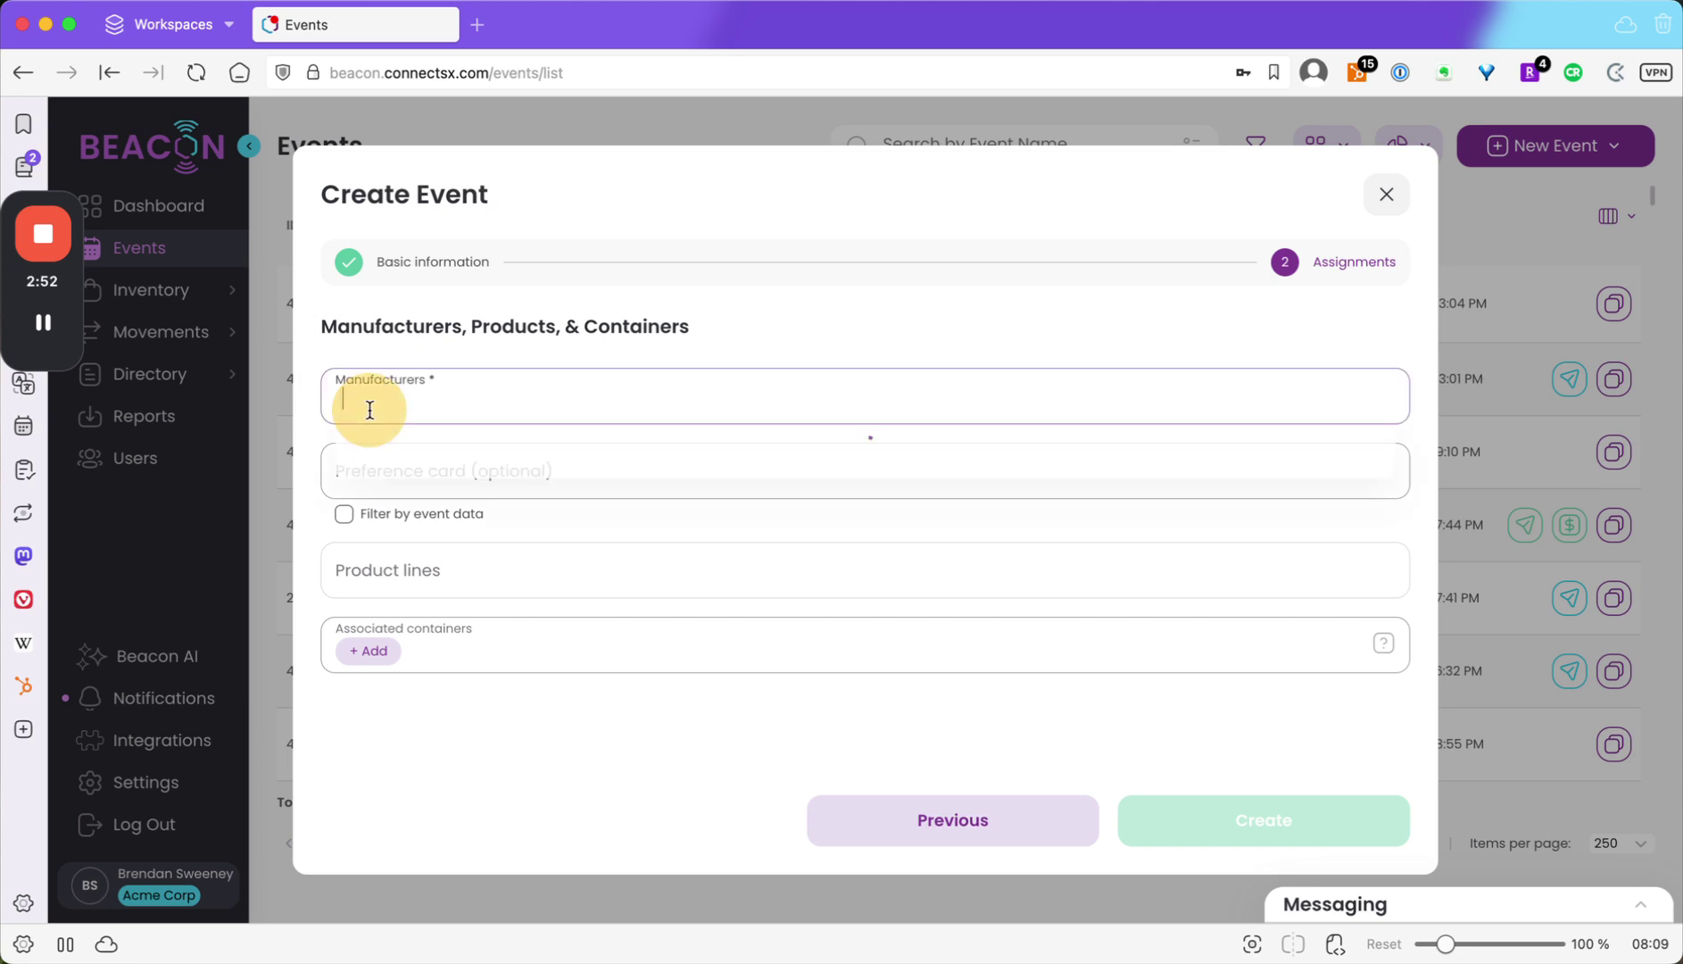
click(387, 451)
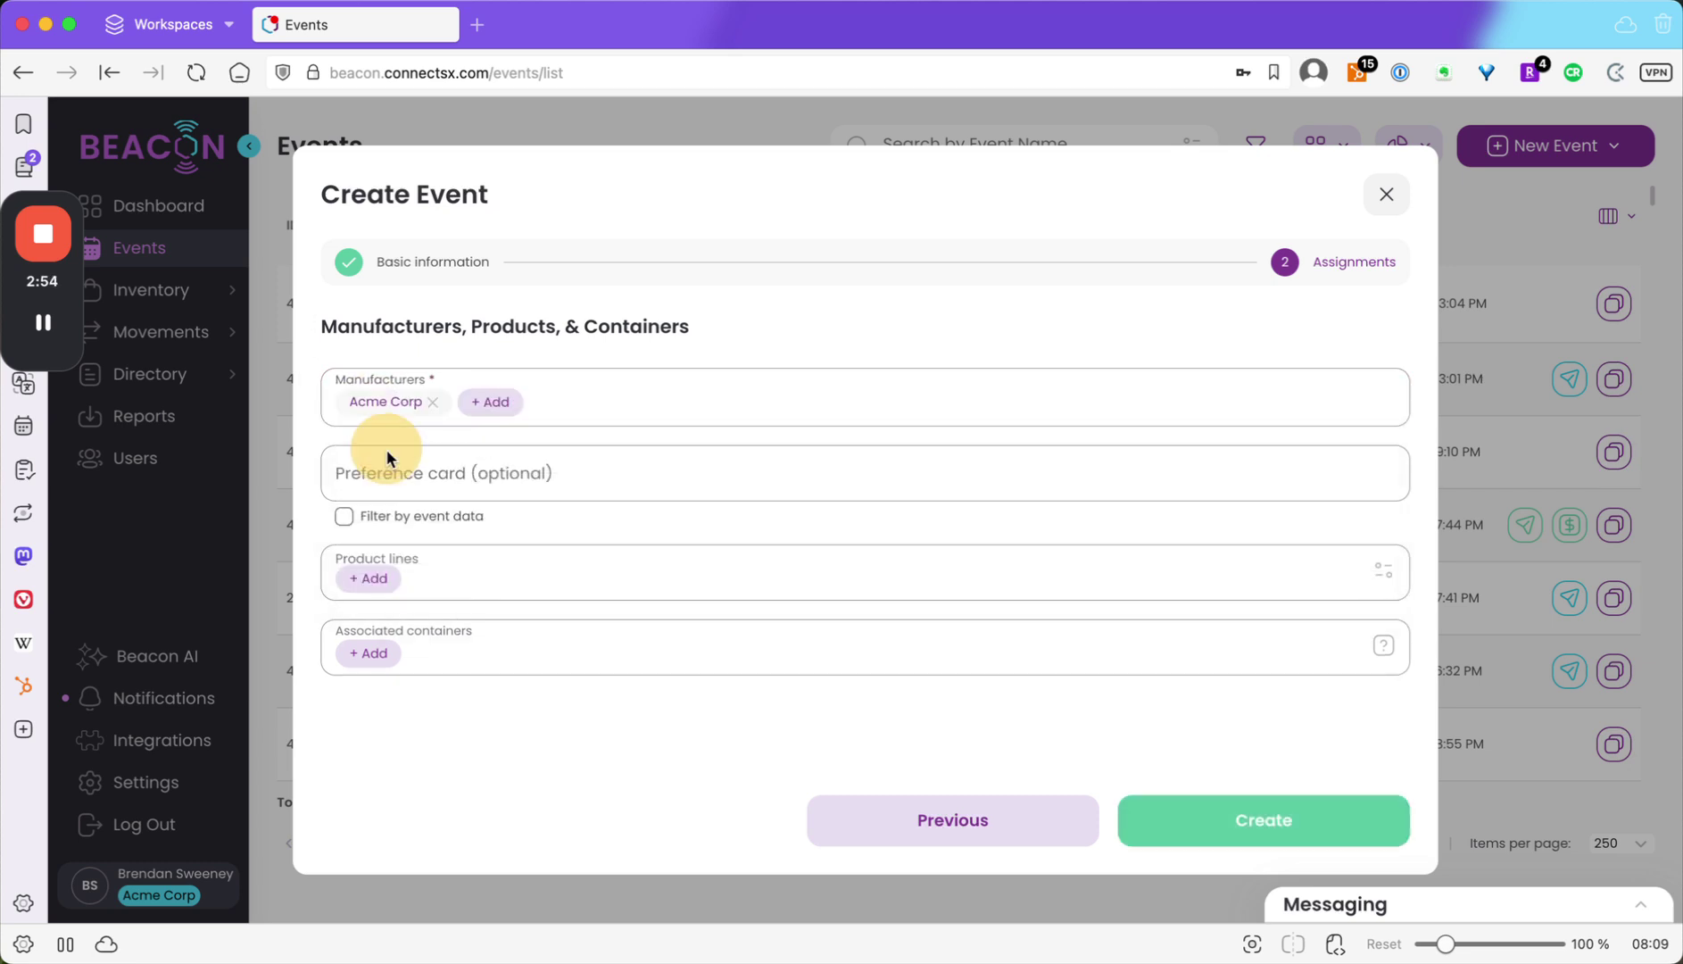
click(1277, 813)
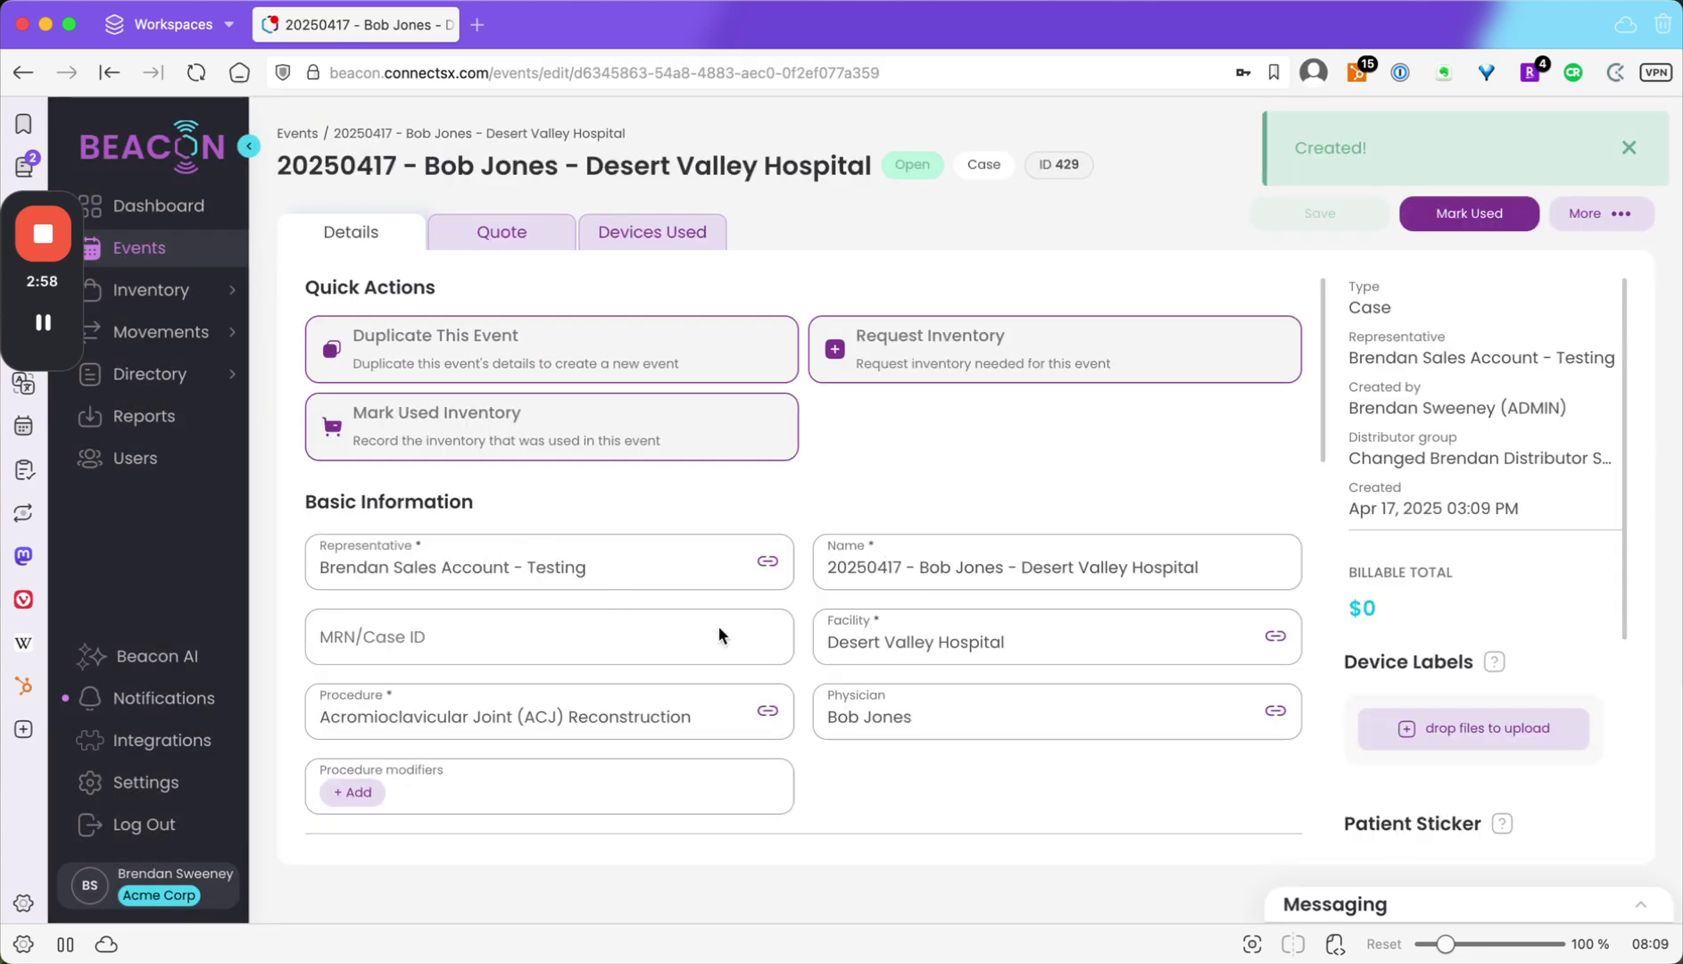
Start marking used inventory for the new case and limit the search results to Facility stock items only.
click(657, 234)
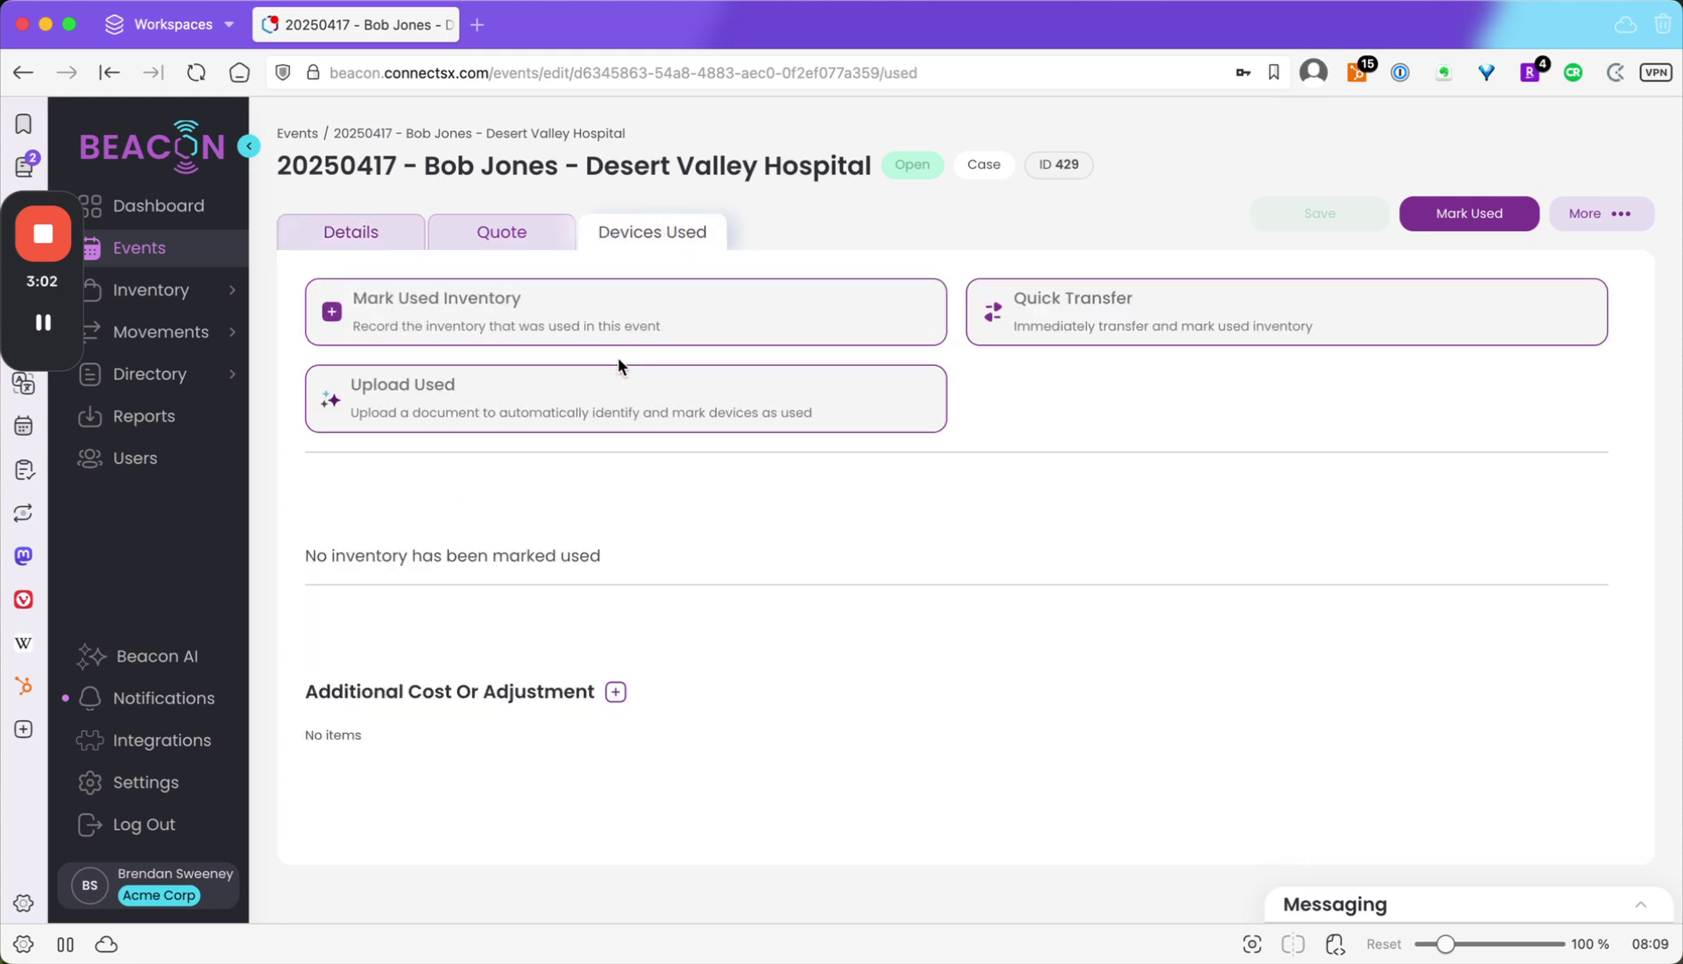
click(605, 318)
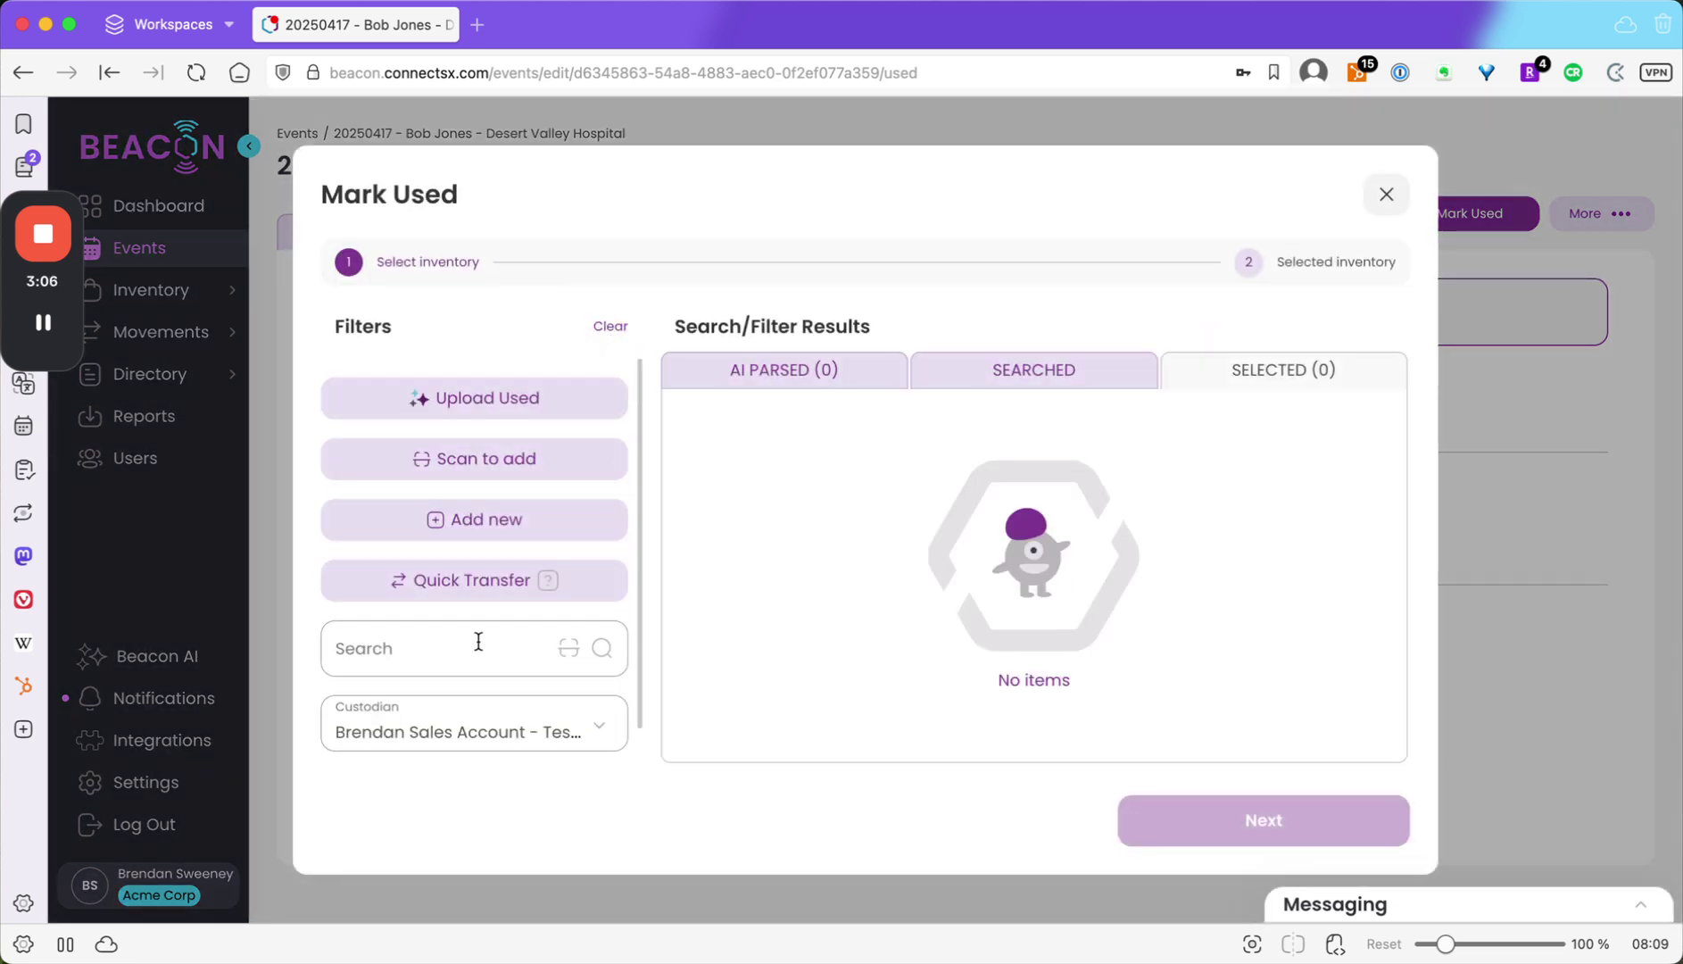
scroll(478, 641, down, 1)
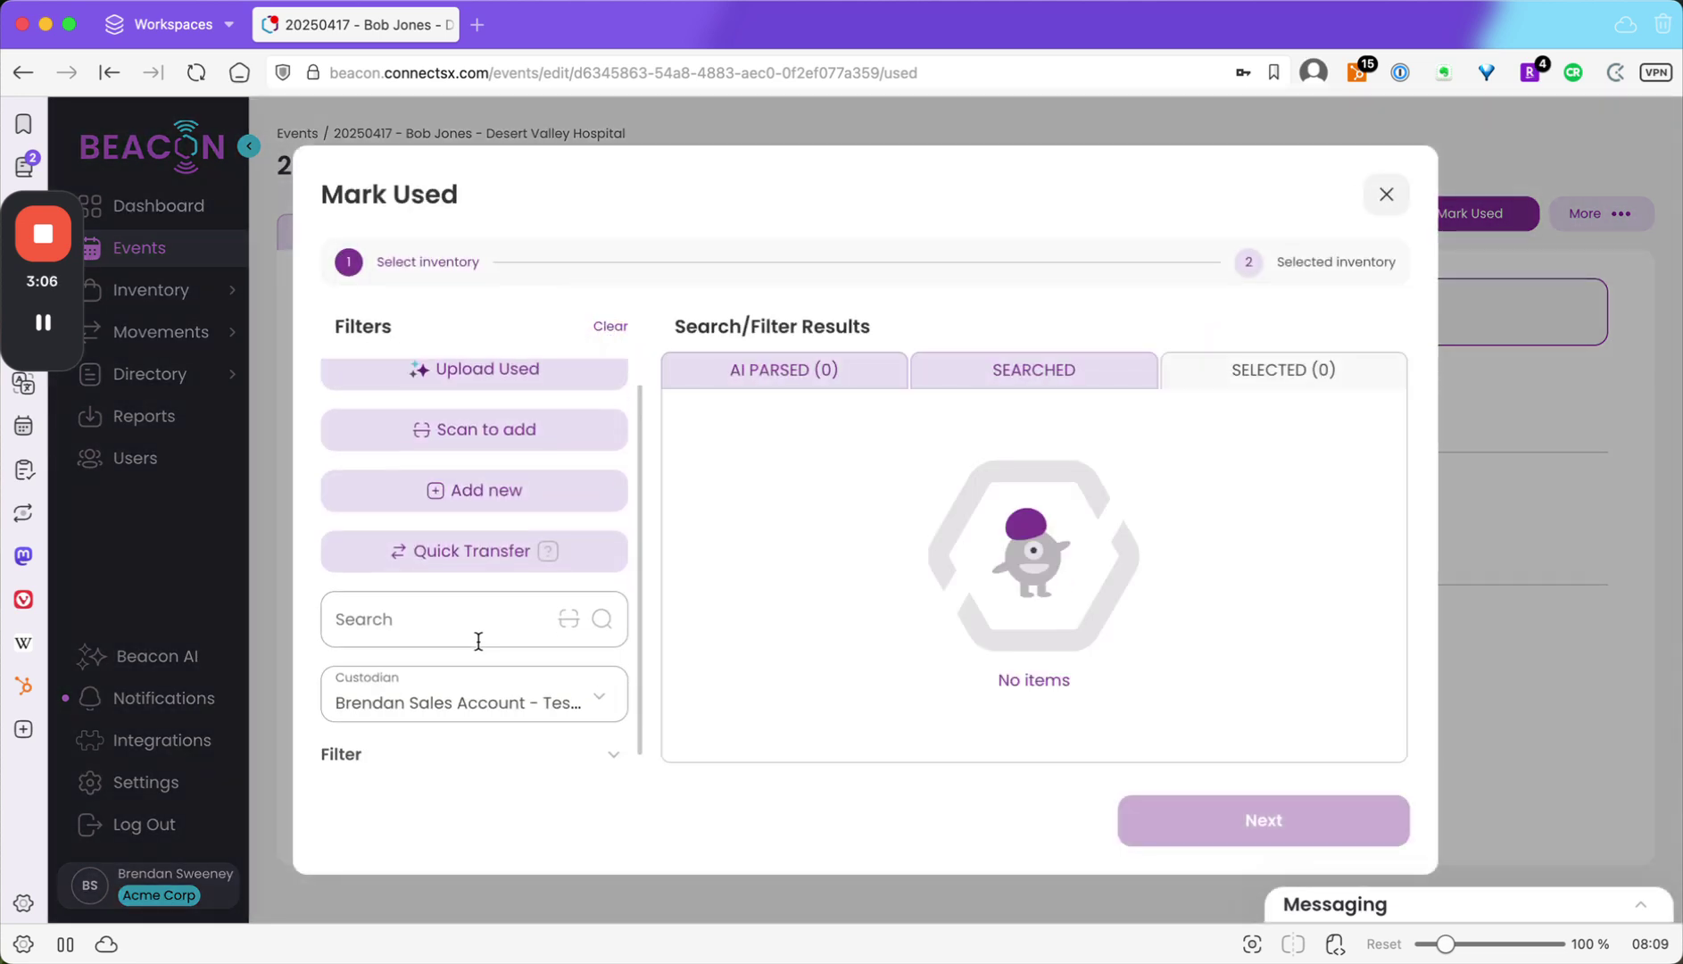
click(612, 753)
scroll(556, 665, down, 8)
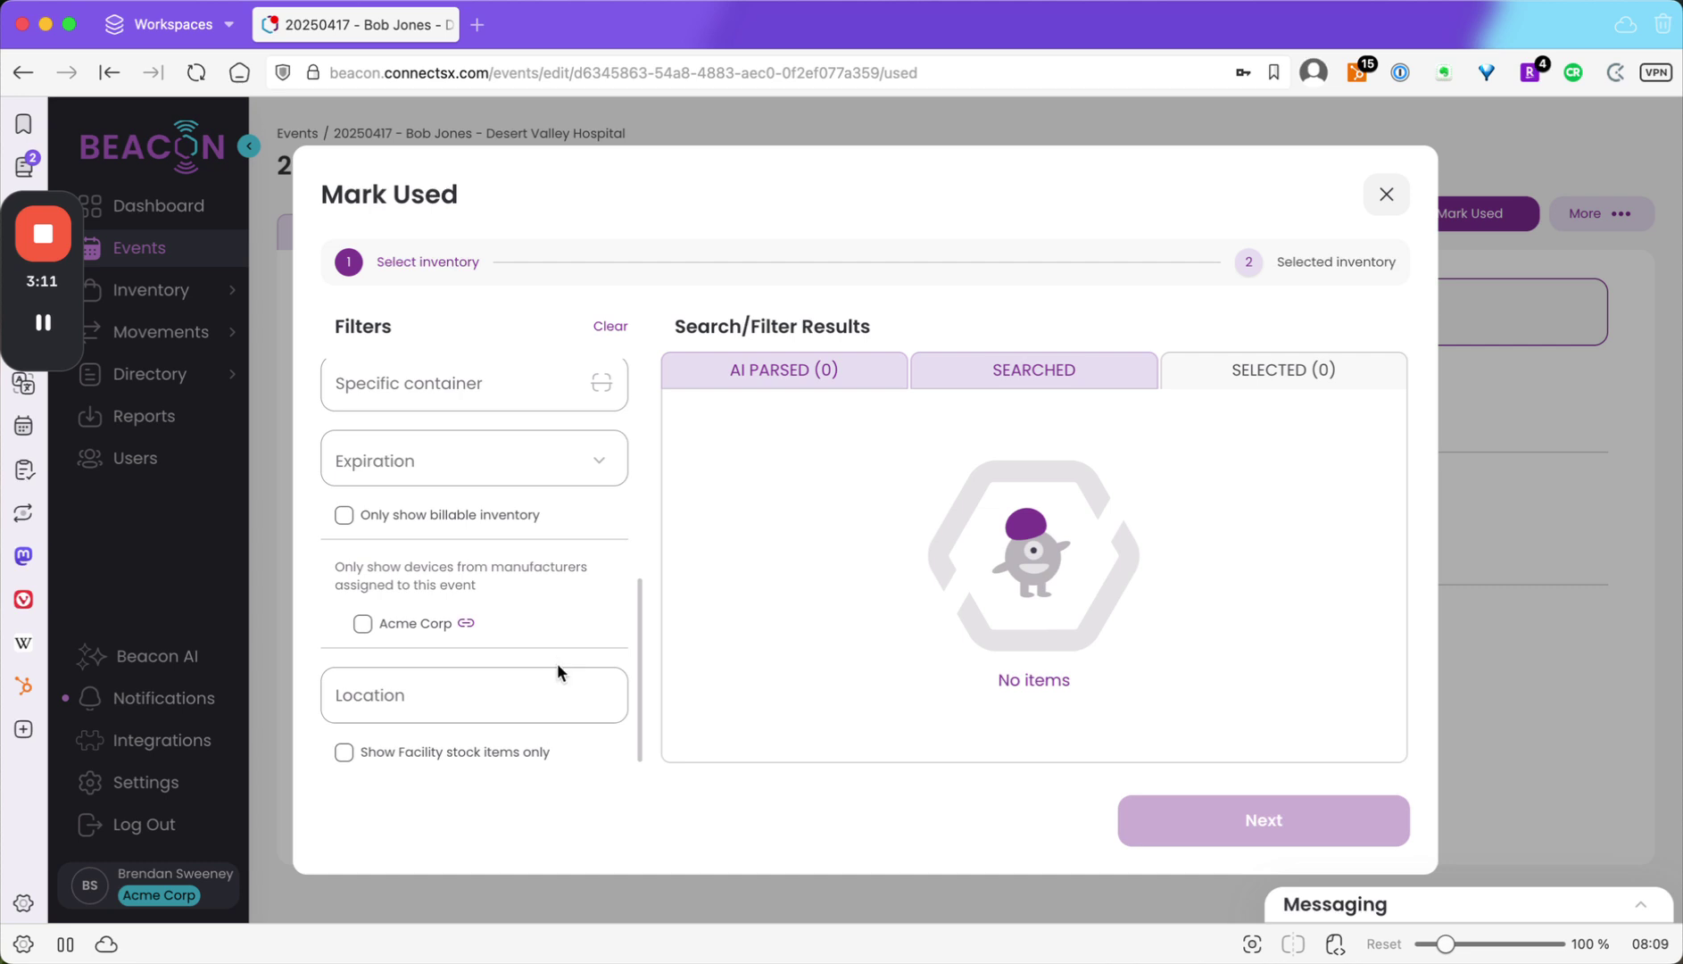
click(344, 752)
click(1036, 377)
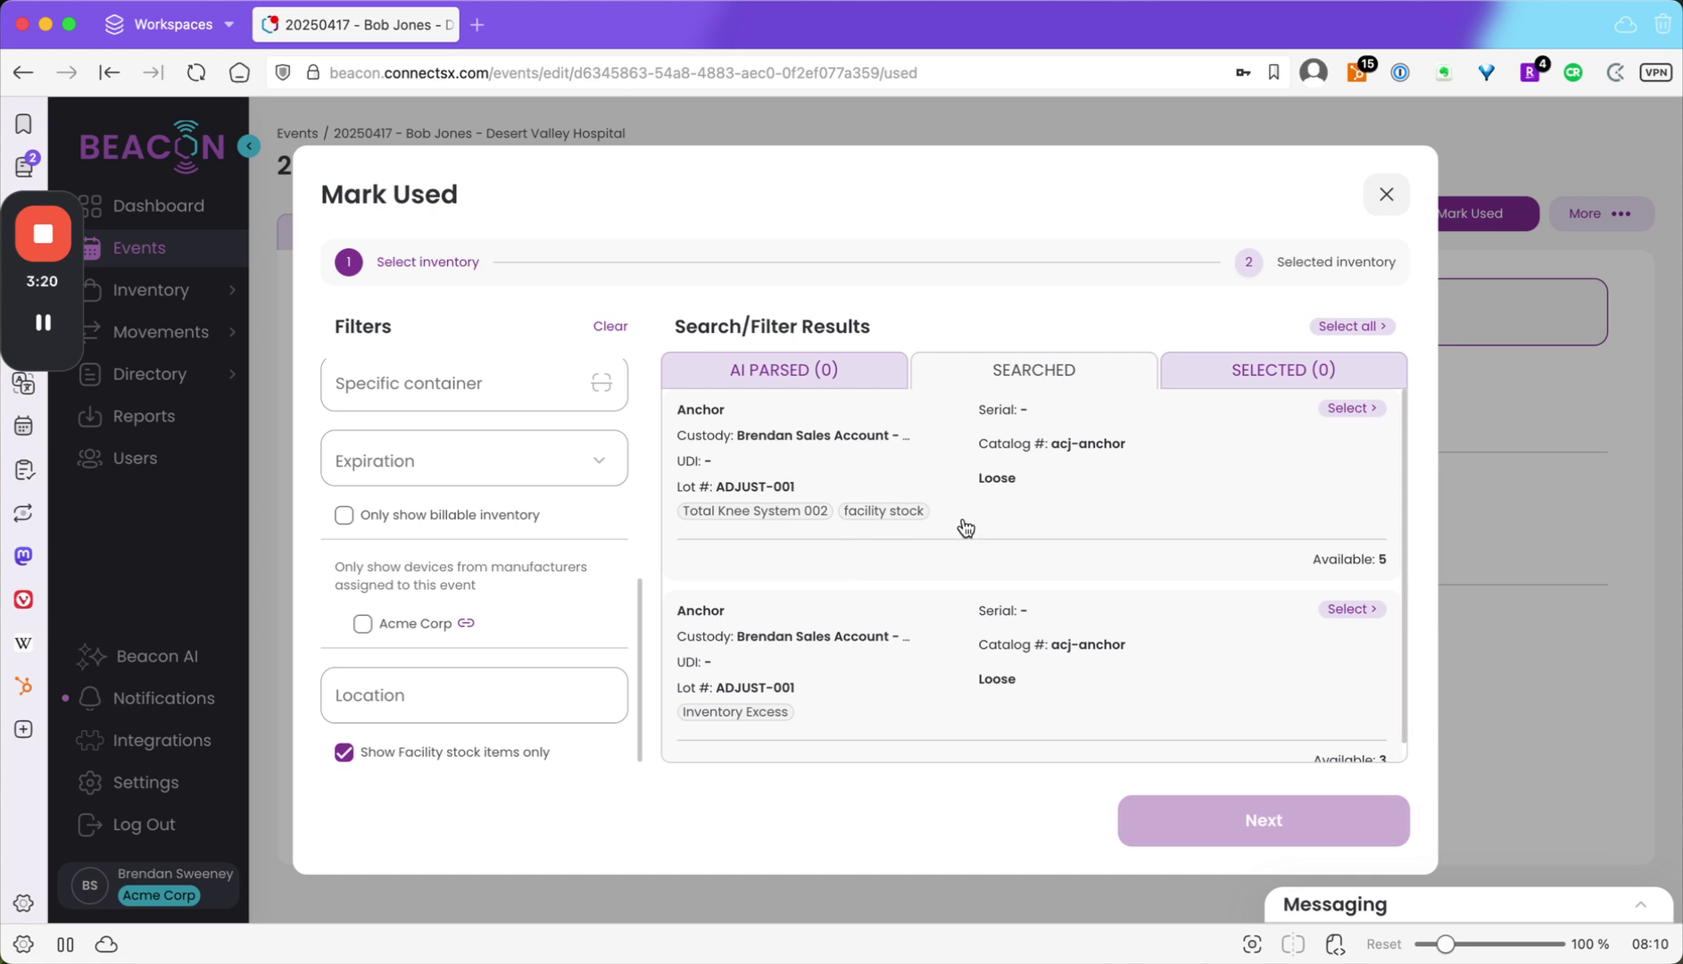
Select the Anchor item tagged Total Knee System 002 and facility stock as used inventory.
scroll(967, 528, down, 1)
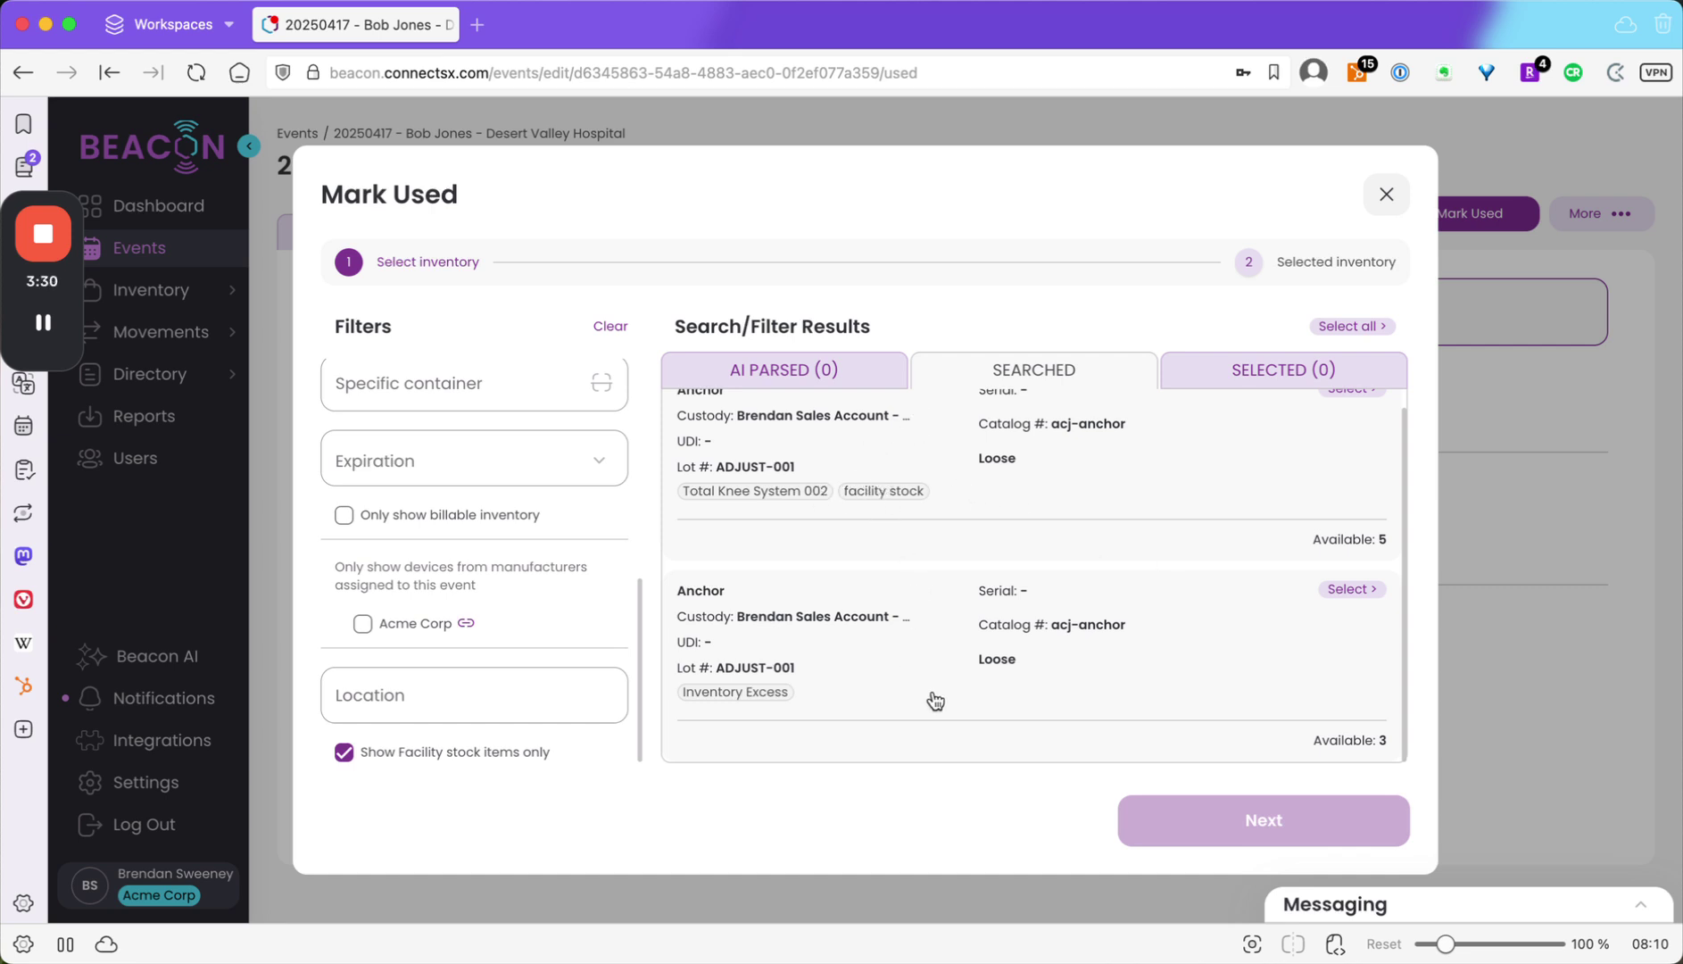
scroll(934, 700, up, 1)
click(1281, 477)
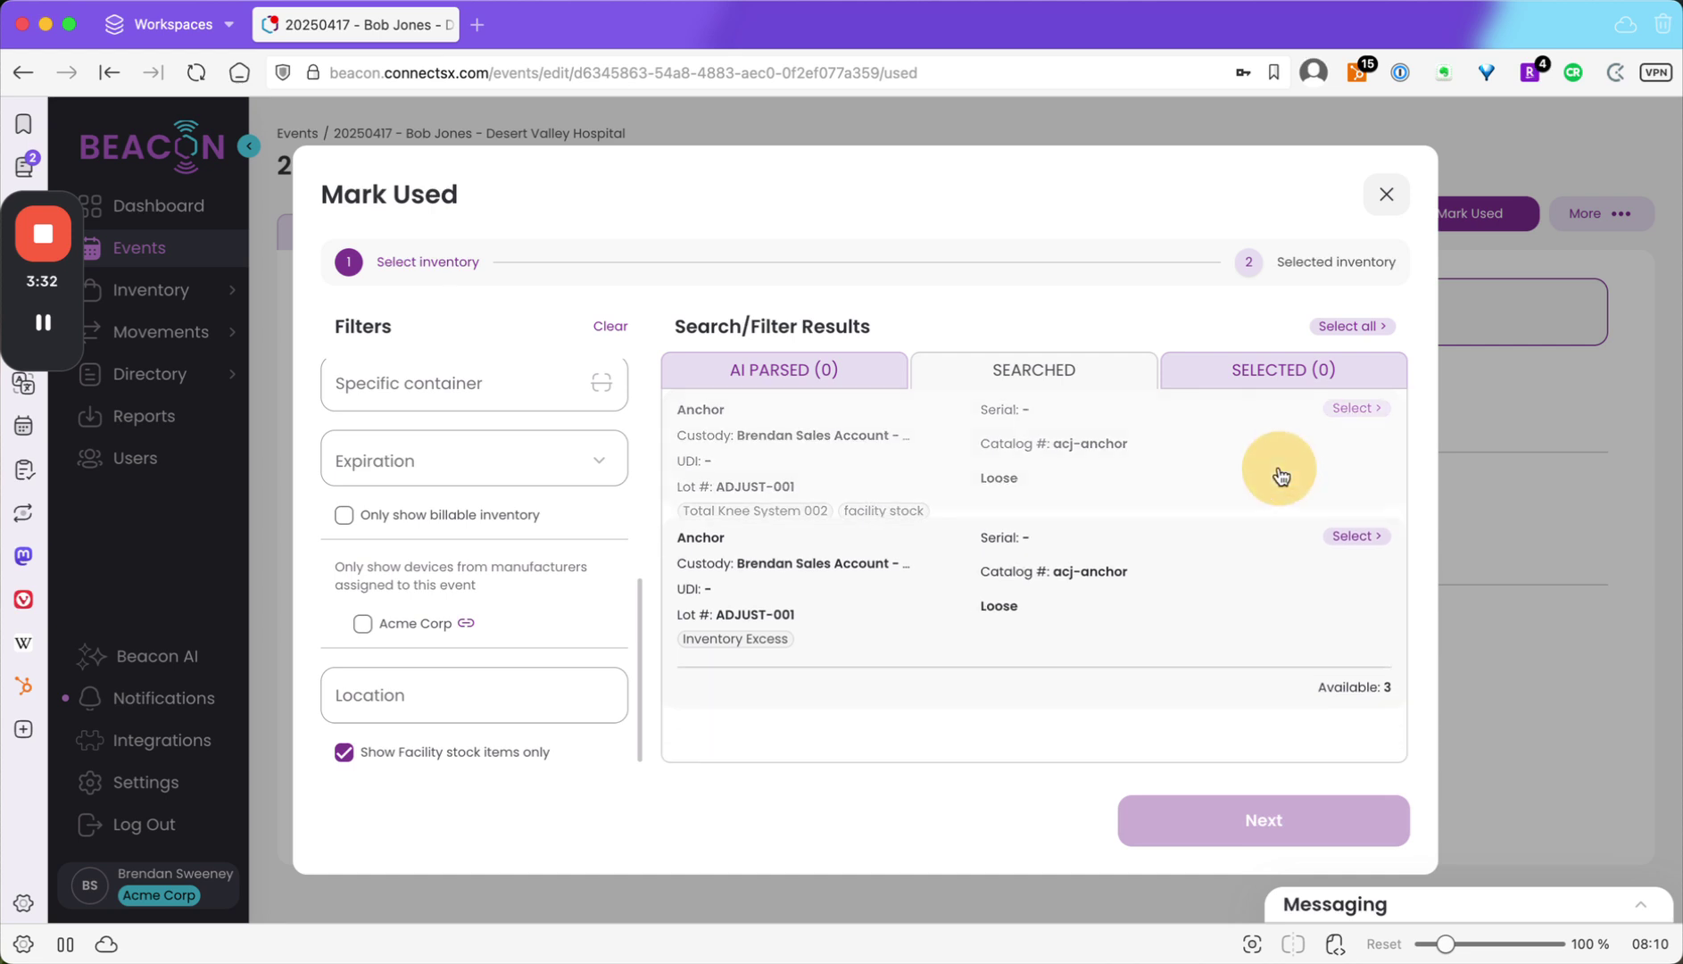
Review the selected inventory and set the used quantity of the Anchor item to 2.
click(1288, 369)
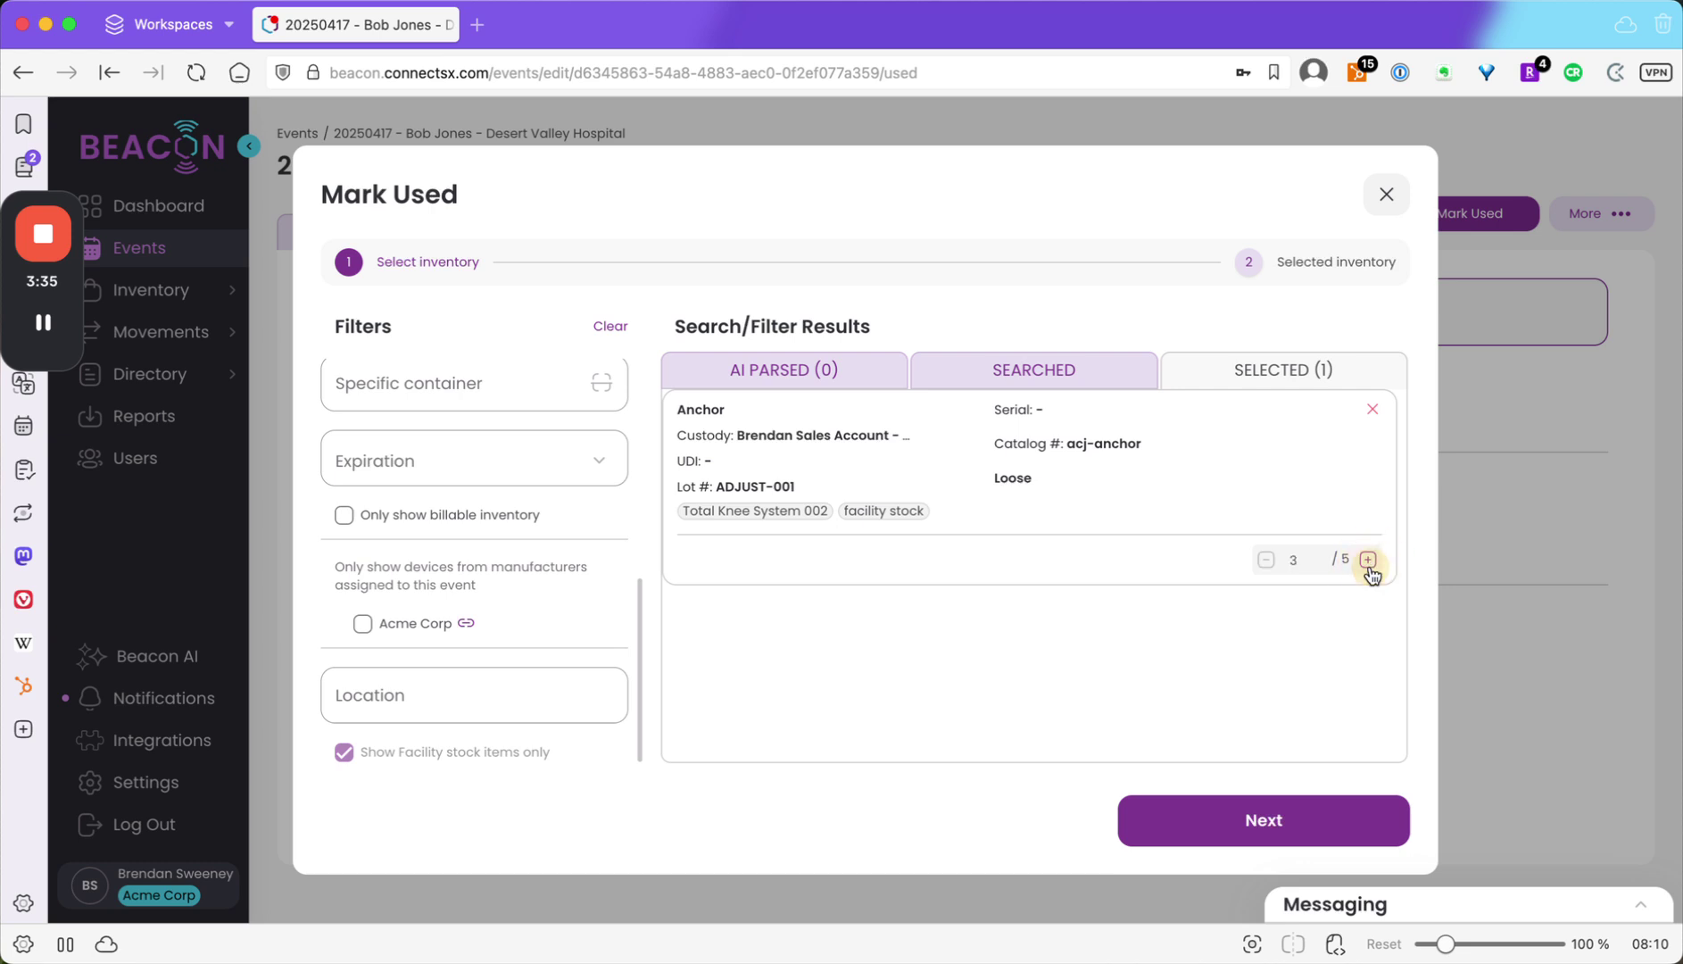
click(1266, 559)
Examine the Custodian filter's options for the inventory search, keeping the current custodian.
scroll(427, 596, up, 5)
scroll(539, 685, down, 3)
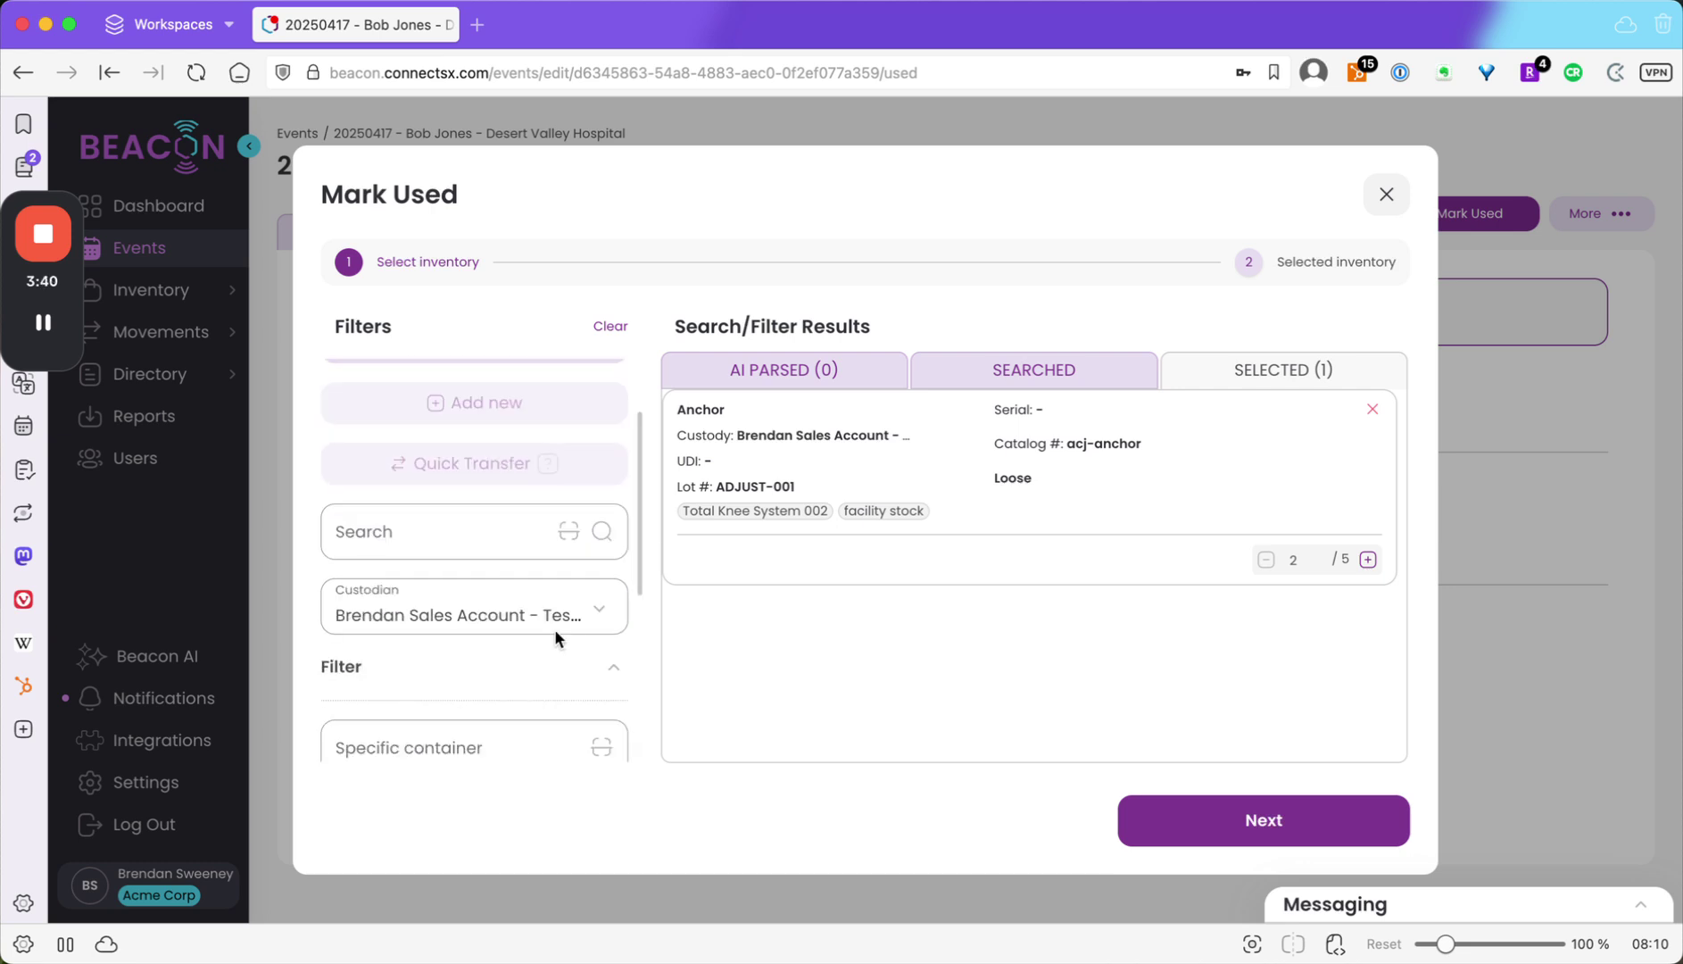
click(592, 610)
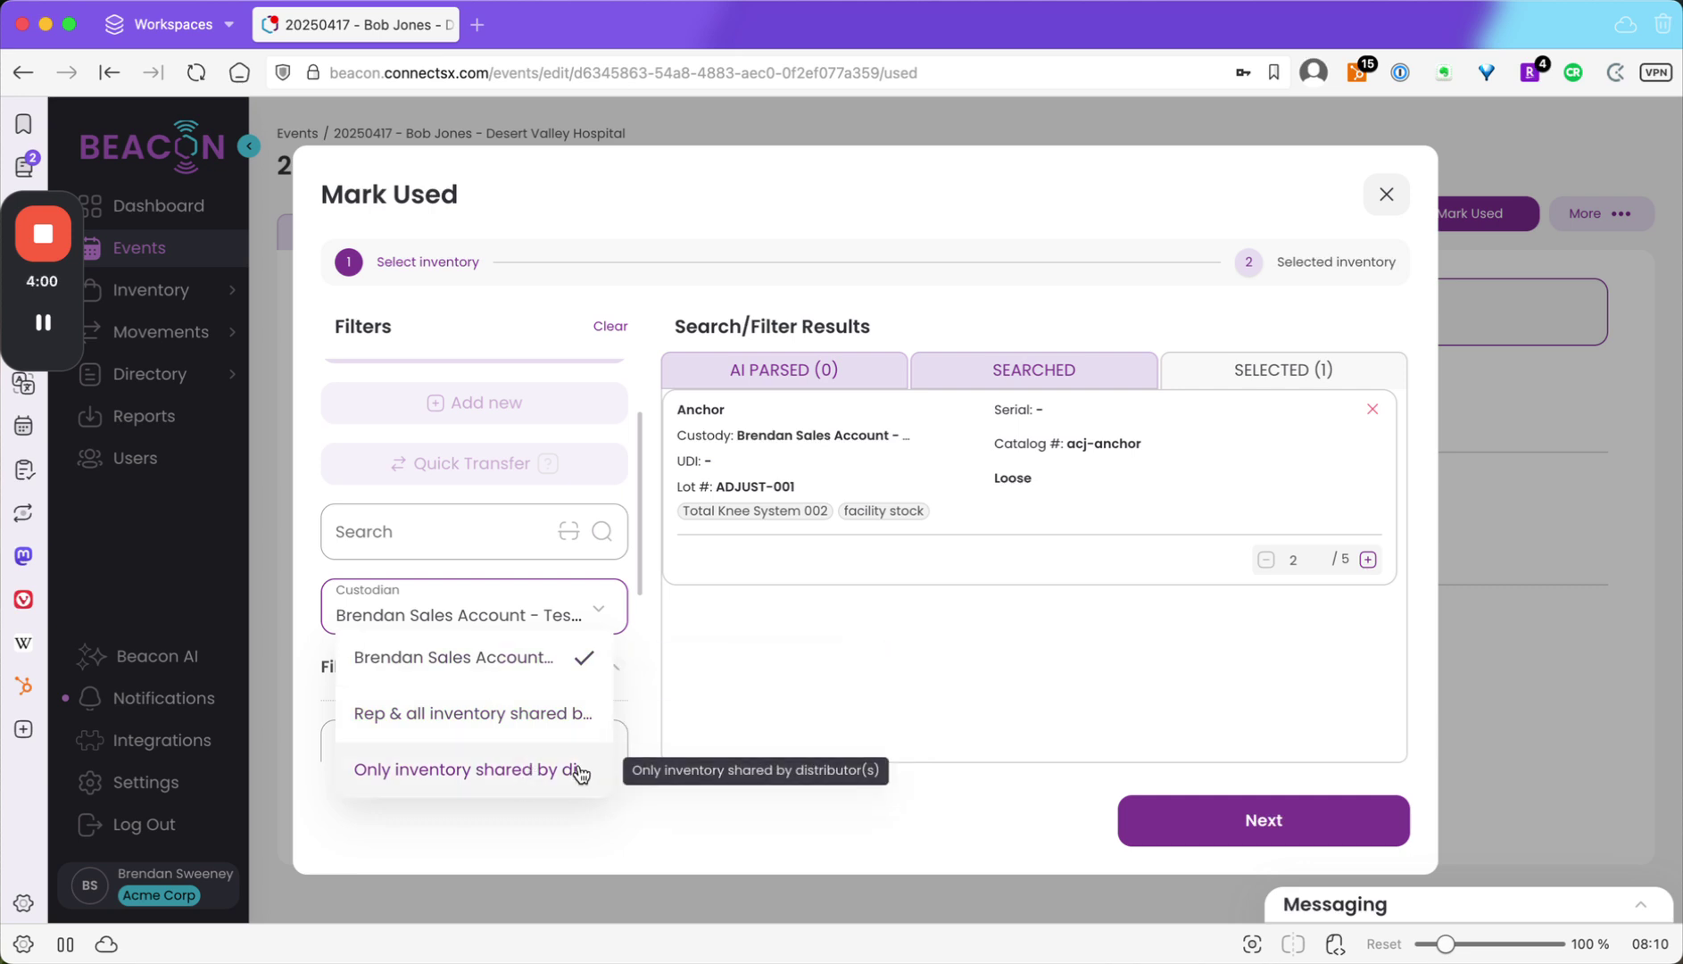
click(942, 809)
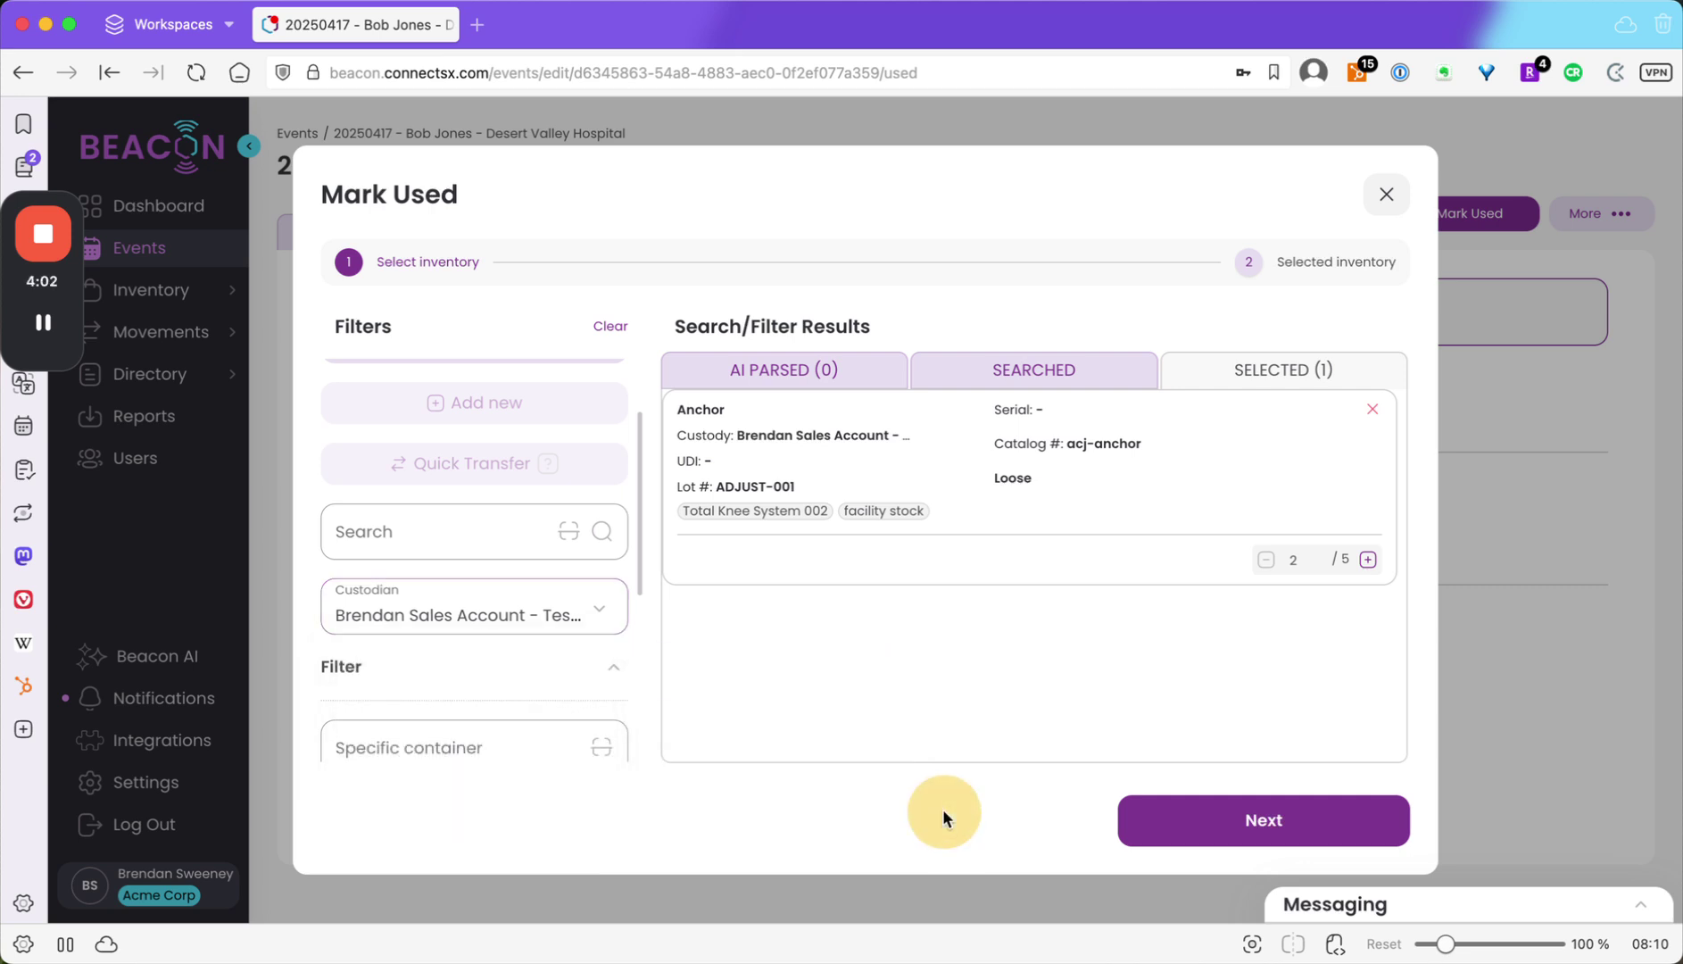
Finish marking the selected inventory as used and expand the acj-anchor entry to show its individual devices.
click(1248, 834)
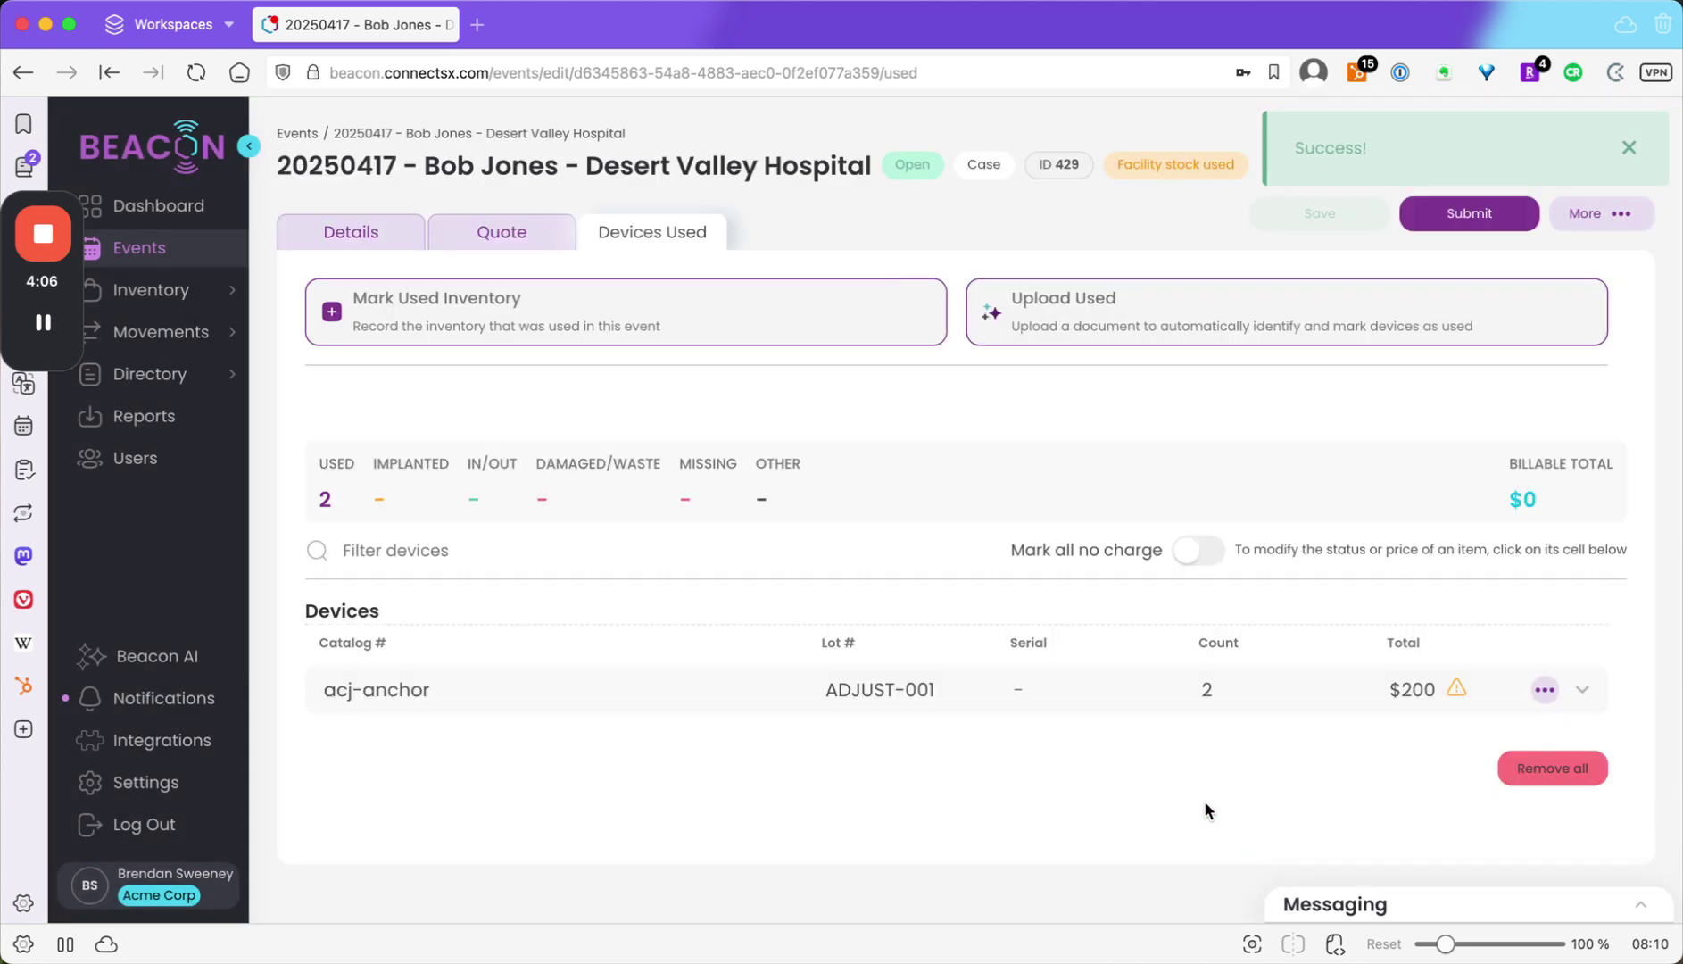
click(1582, 689)
scroll(985, 692, down, 3)
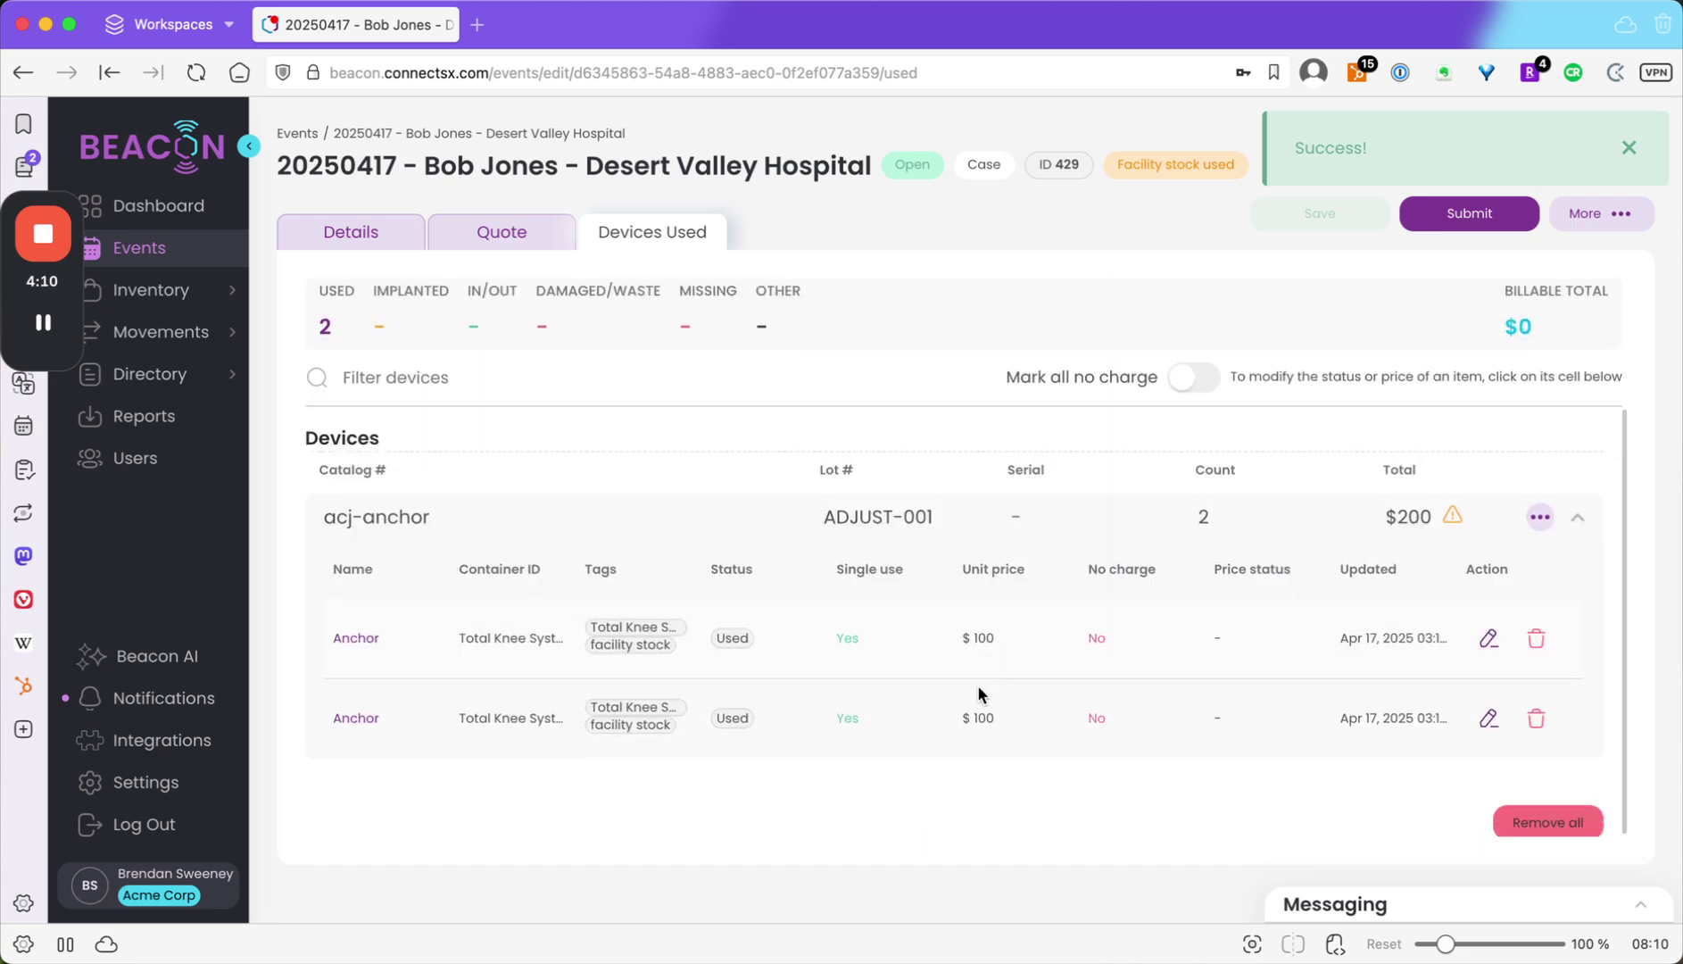